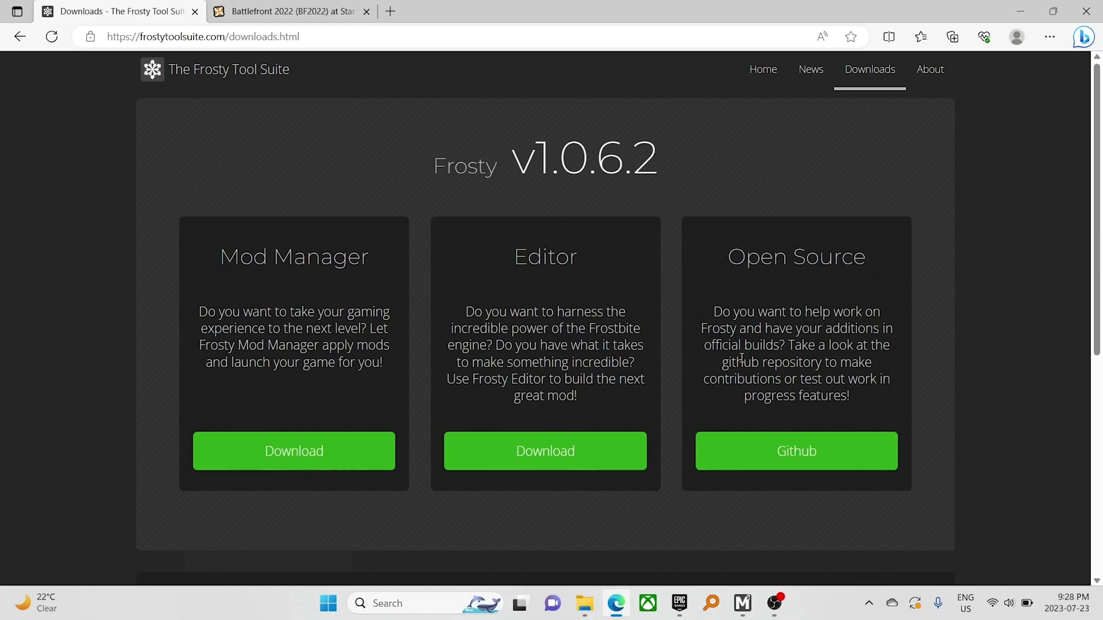
Switch to Frosty Mod Manager and load the STAR WARS Battlefront II game profile
click(741, 614)
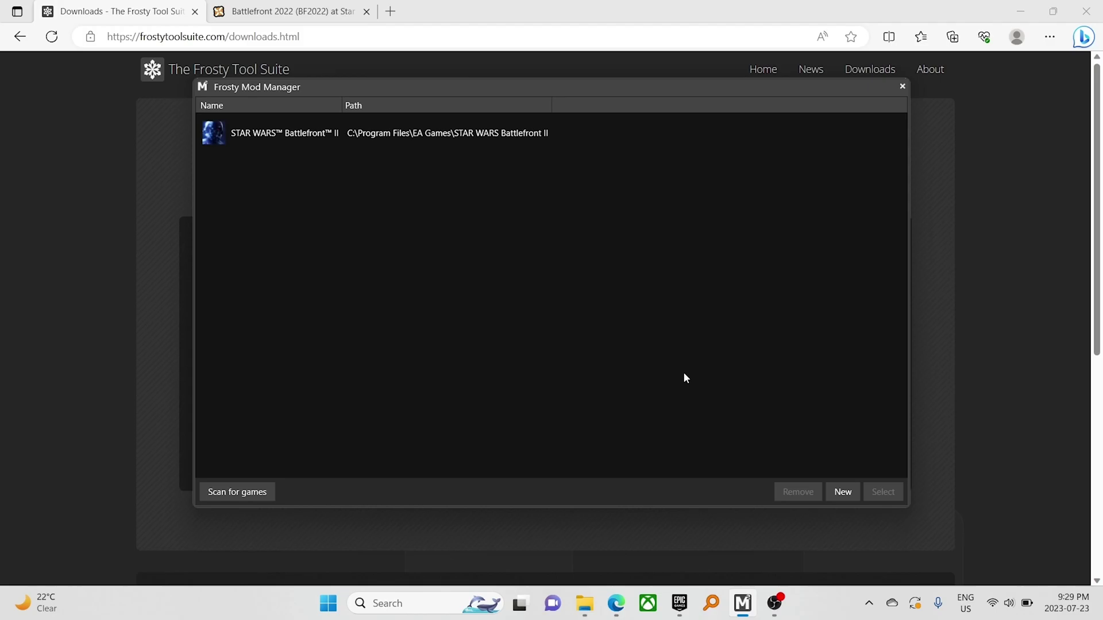
click(356, 137)
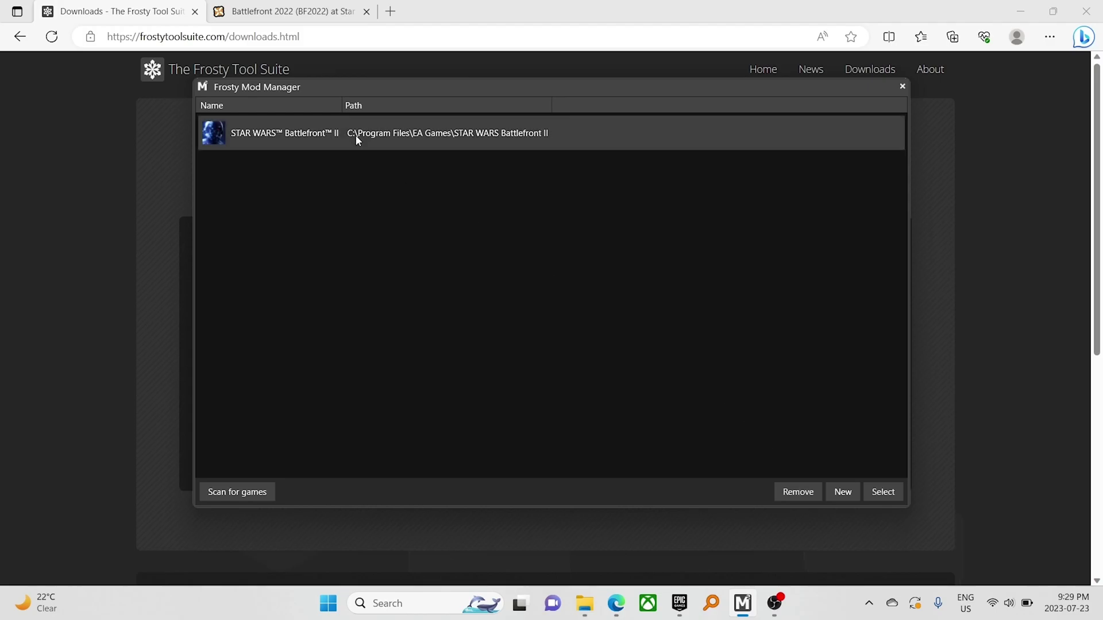
click(890, 497)
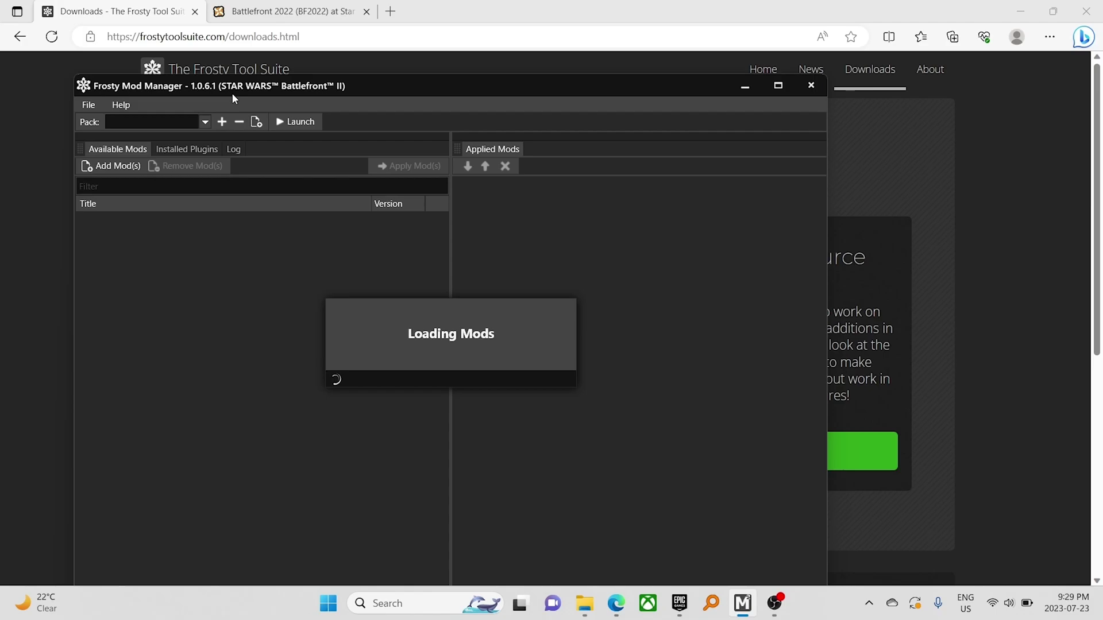
Return to the browser and review the Battlefront 2022 mod's installation instructions and downloadable files on Nexus Mods
click(987, 198)
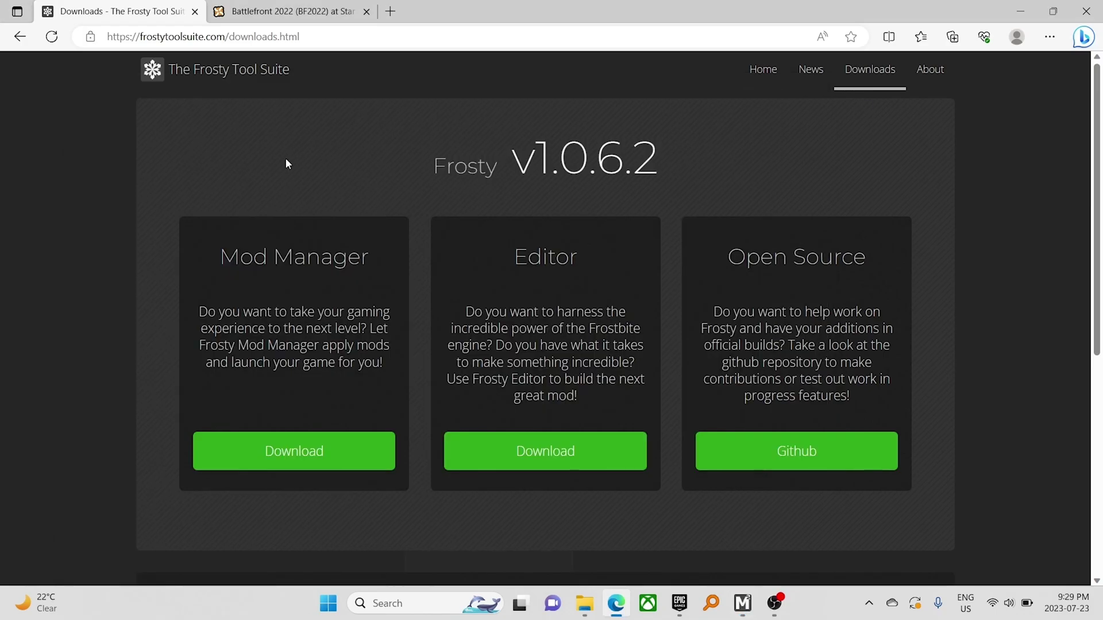
click(260, 8)
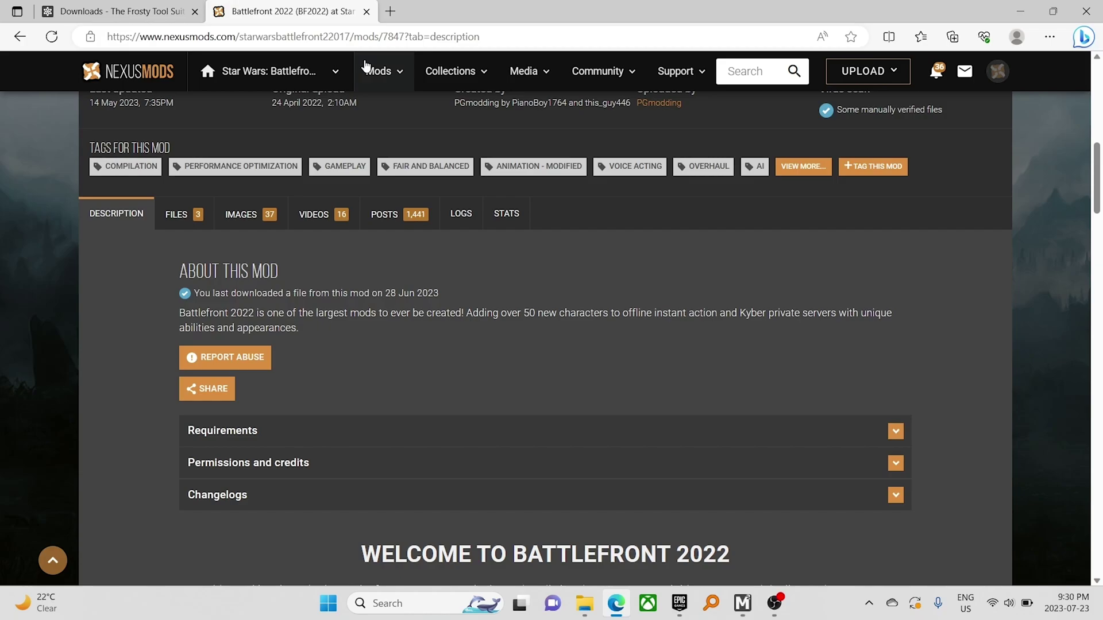
double_click(392, 36)
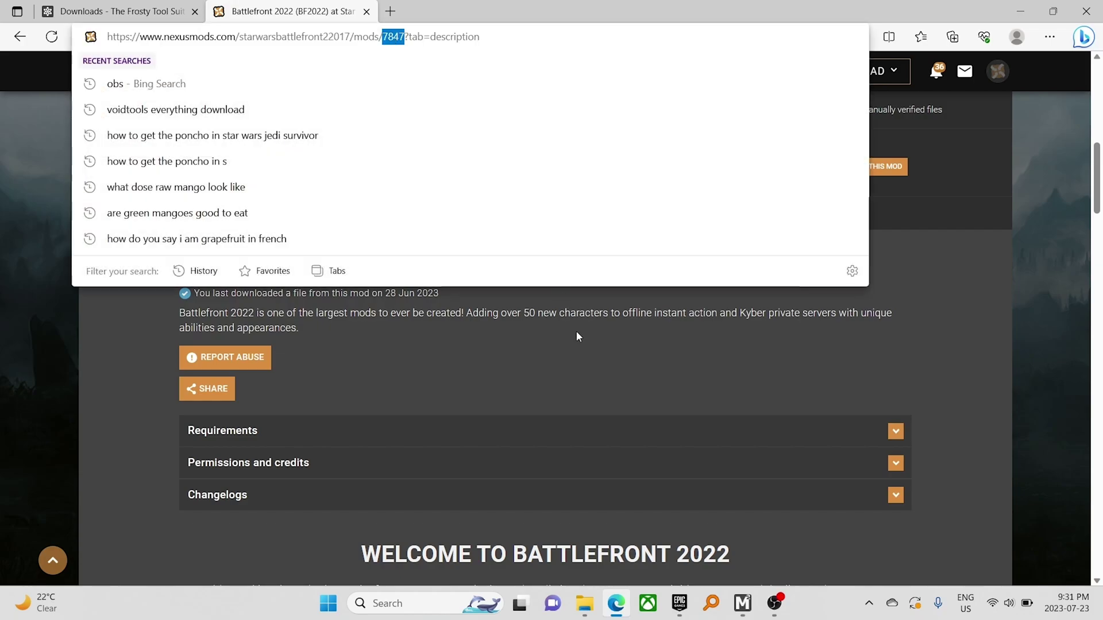
click(582, 353)
drag(1093, 182, 1082, 232)
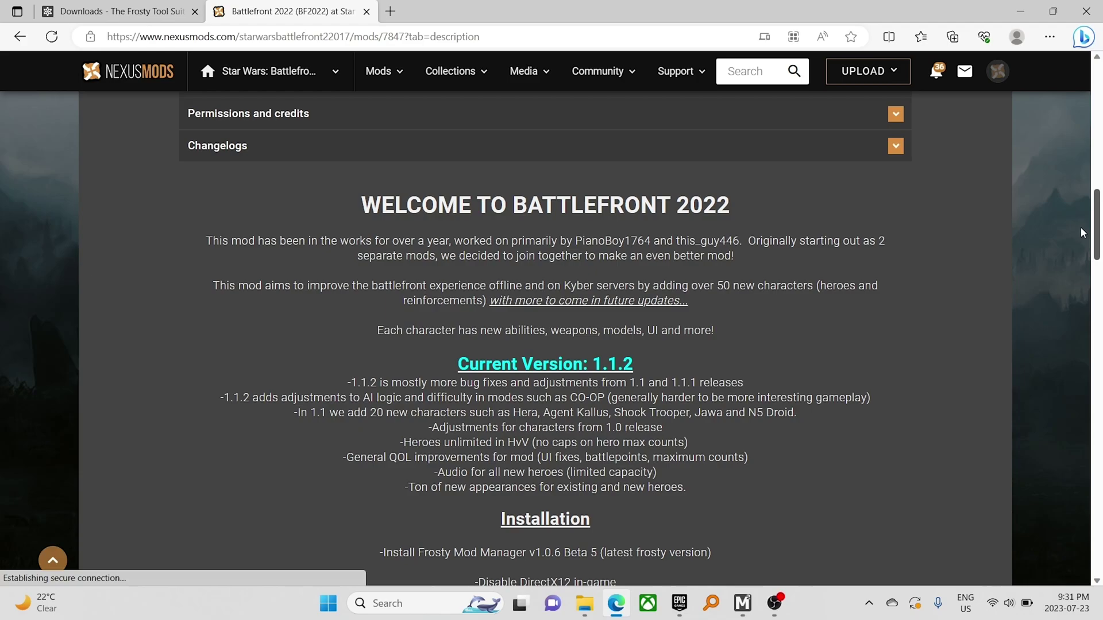
drag(1083, 232, 1082, 263)
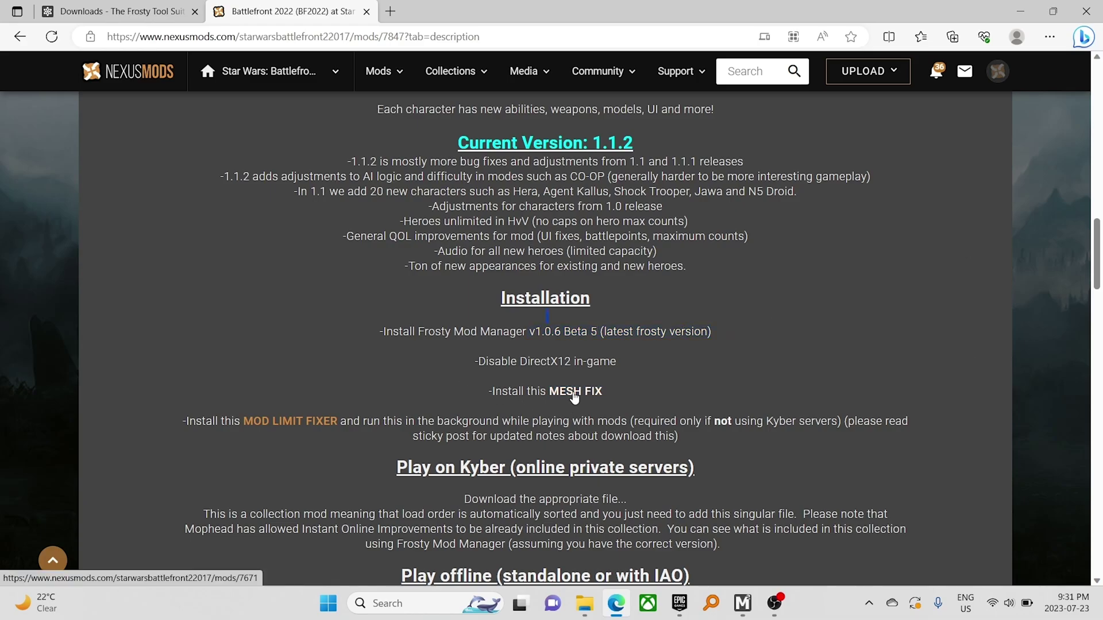
scroll(184, 163, up, 10)
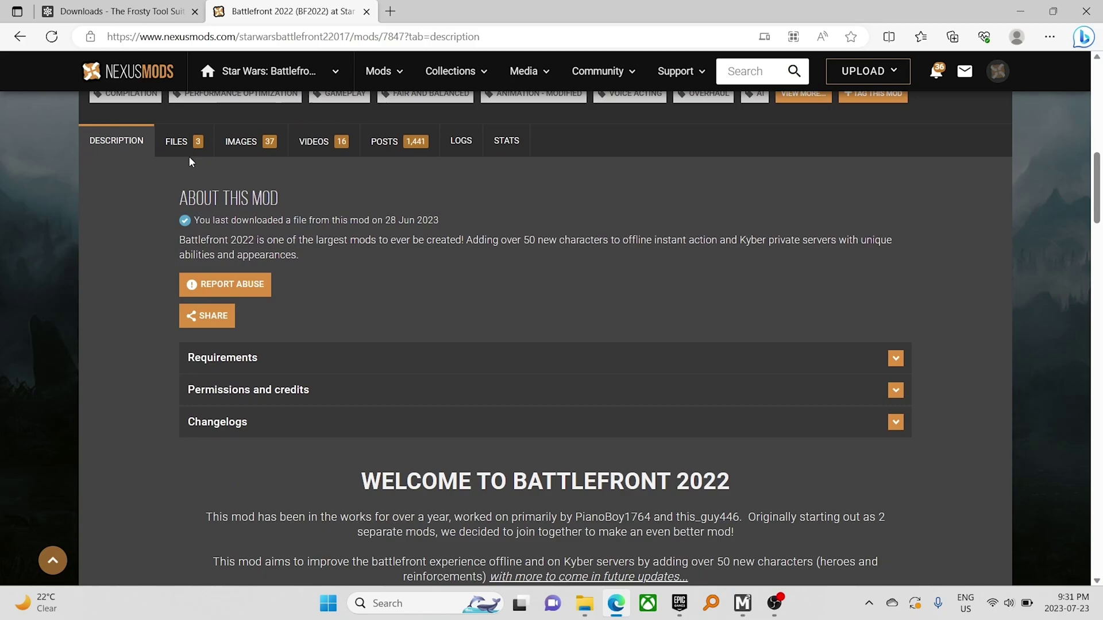
click(188, 144)
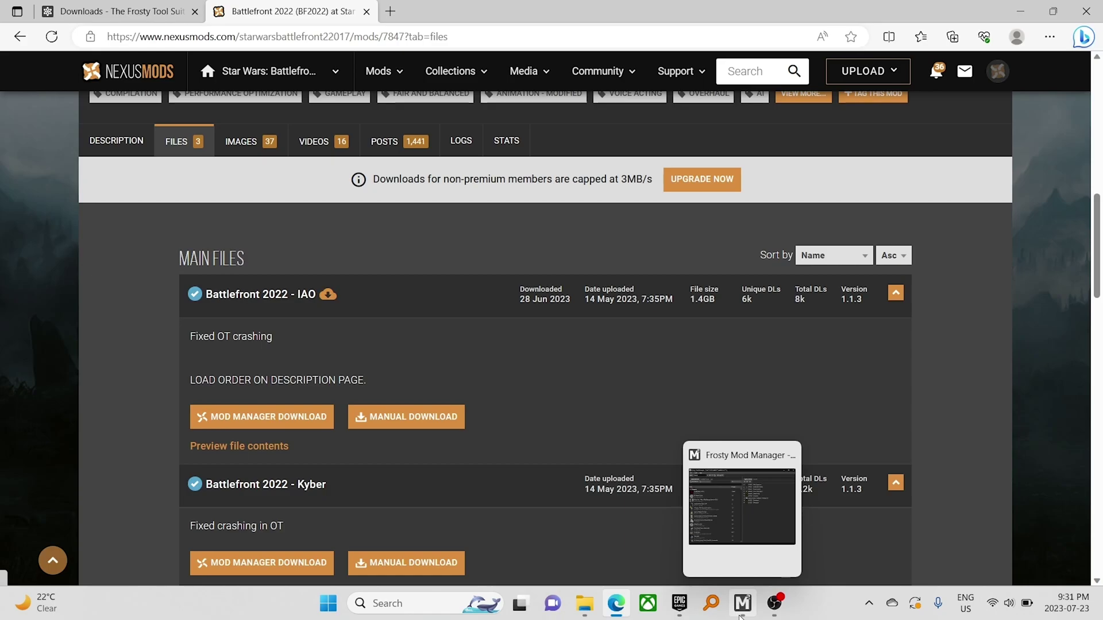
Switch to Frosty Mod Manager and view the downloaded files available to add as mods, without installing any
click(745, 613)
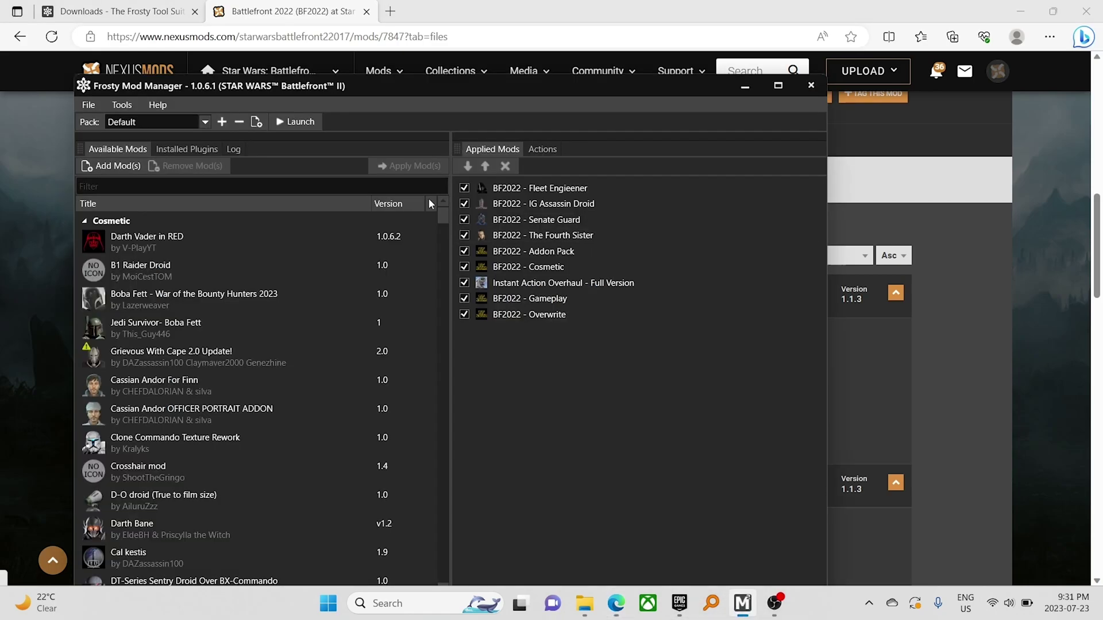
click(115, 165)
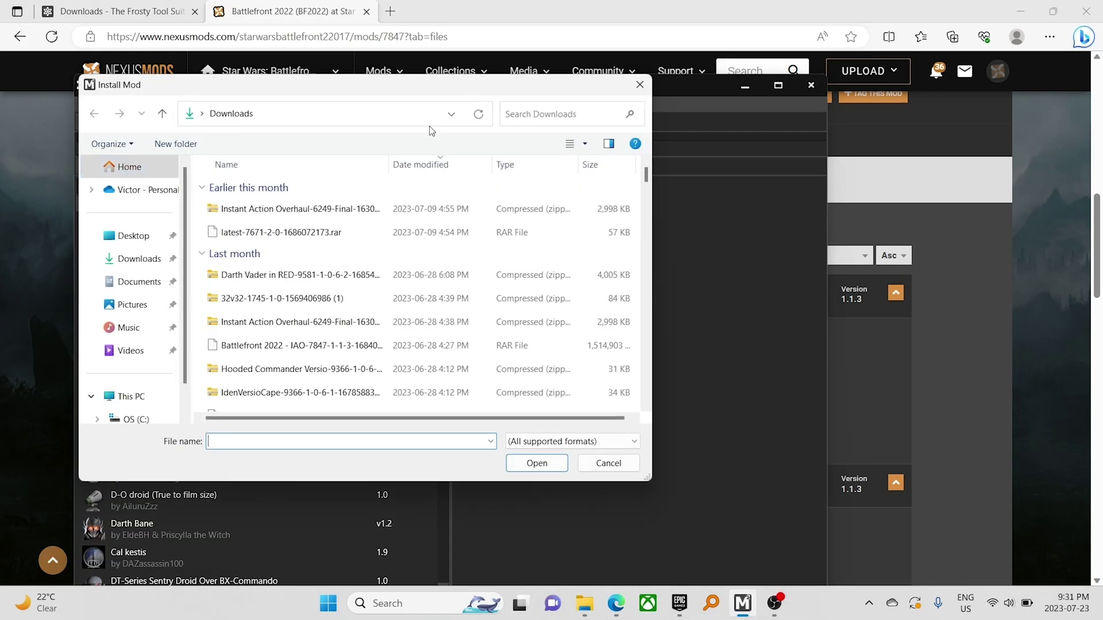
click(608, 463)
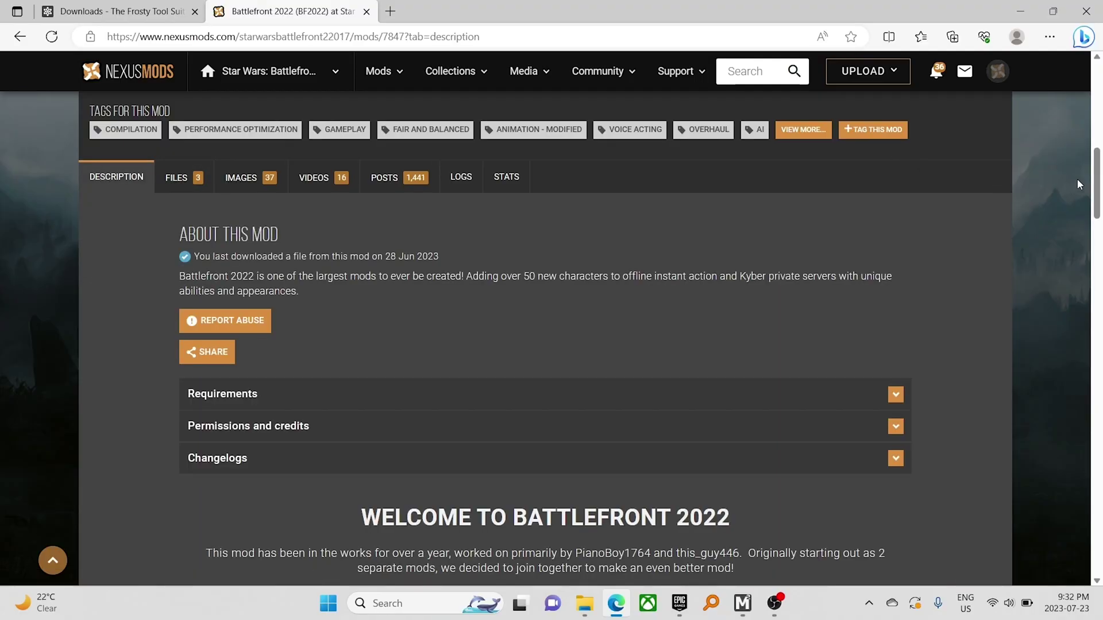
Open the Mesh Fix page linked in the Battlefront 2022 installation instructions and review its description
drag(1096, 177, 1095, 259)
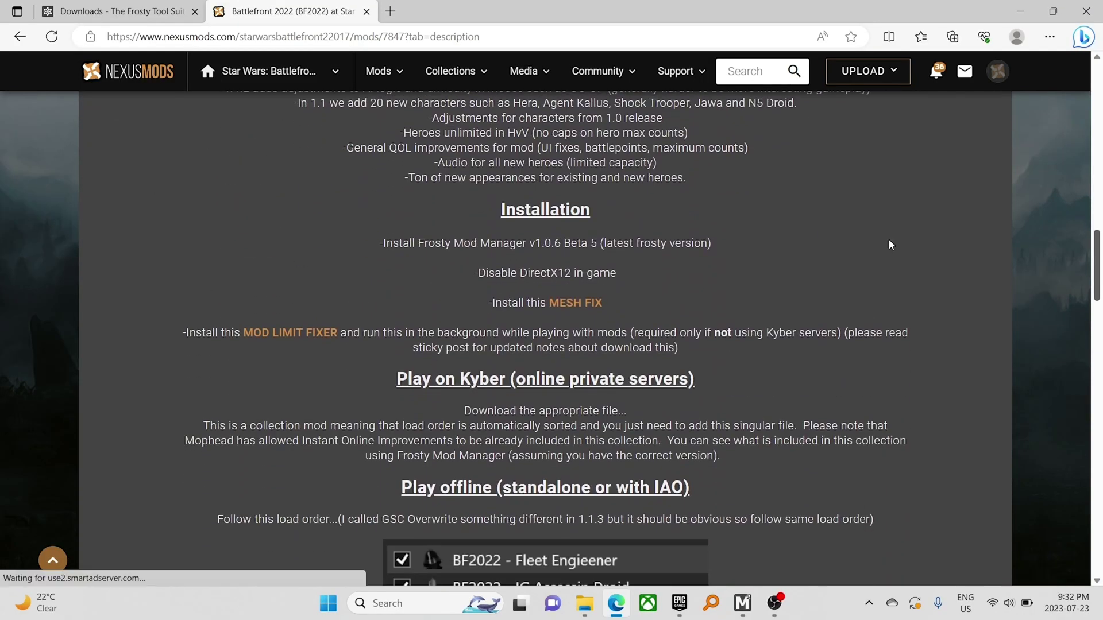
click(565, 303)
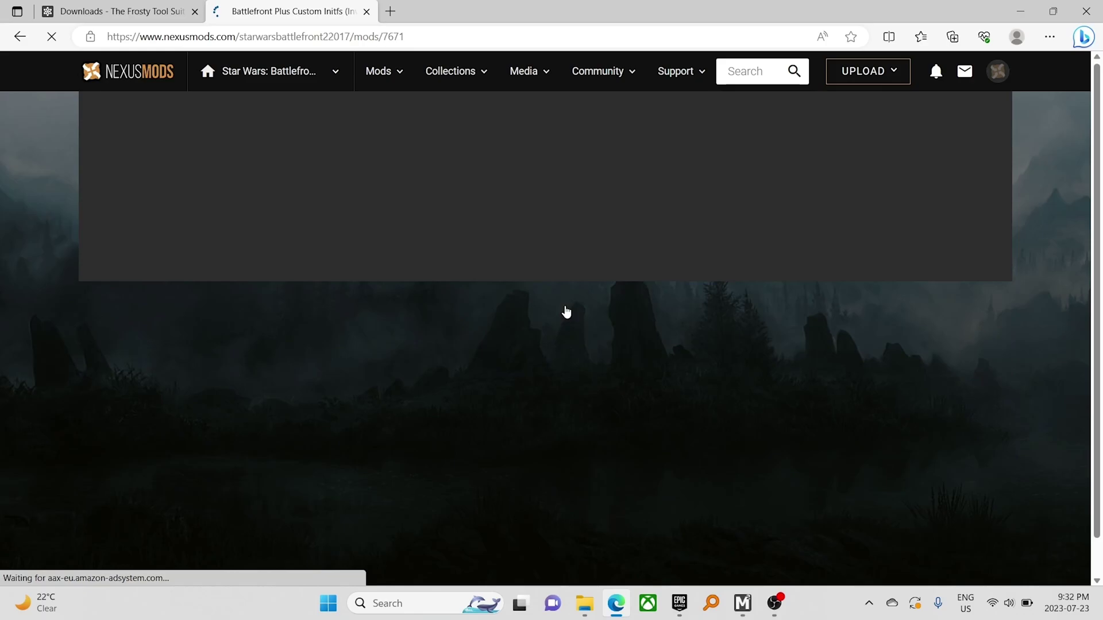
scroll(1094, 195, down, 2)
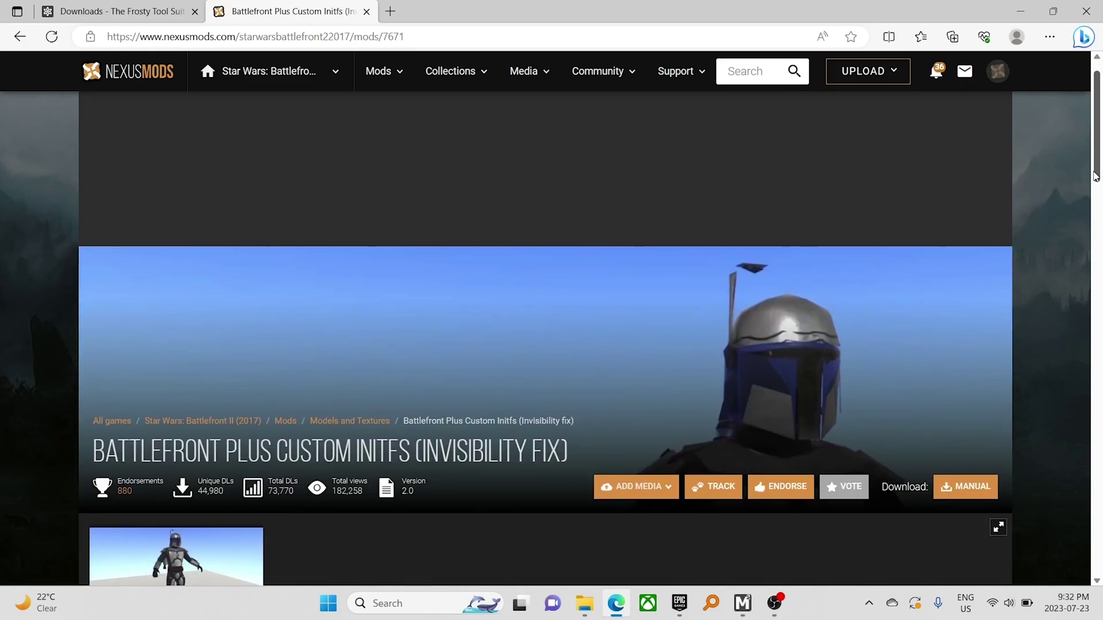
drag(1095, 187, 1098, 269)
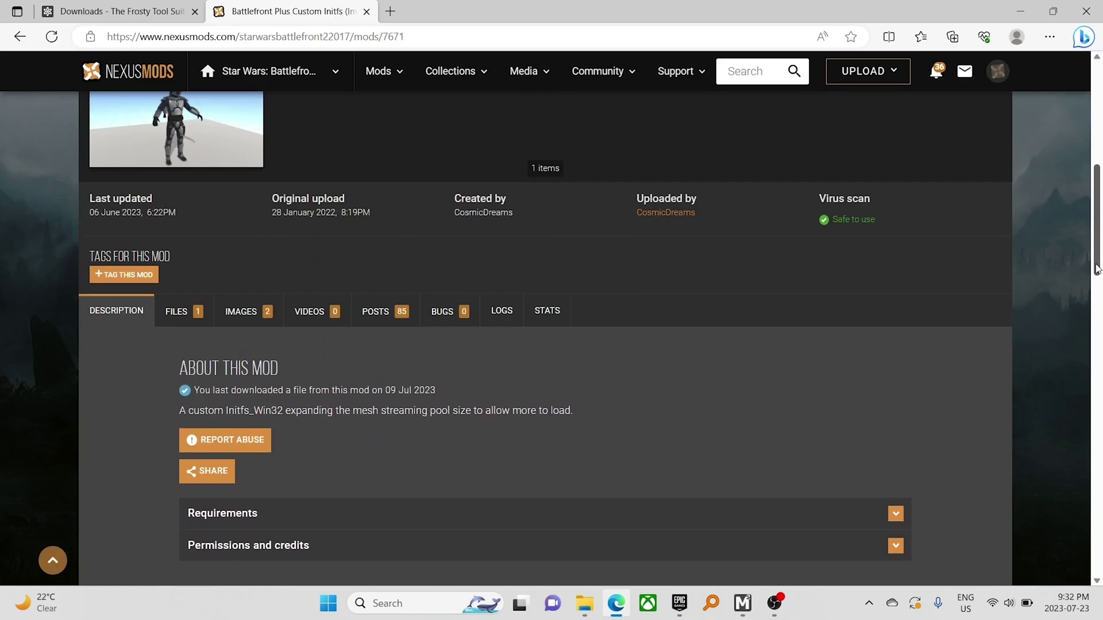
scroll(497, 430, down, 5)
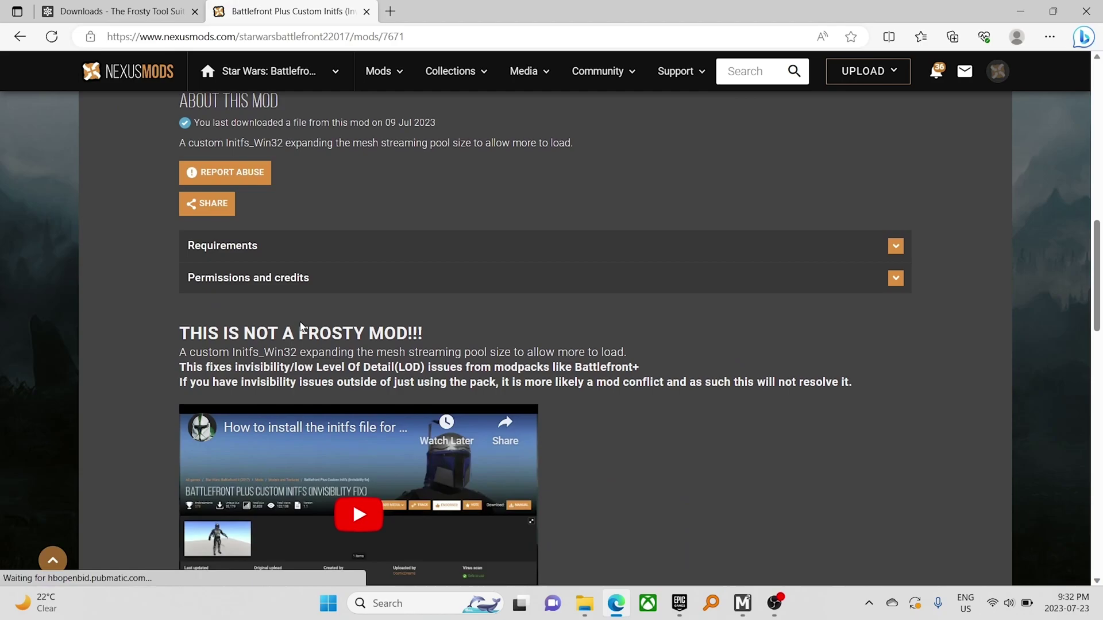
scroll(363, 368, up, 6)
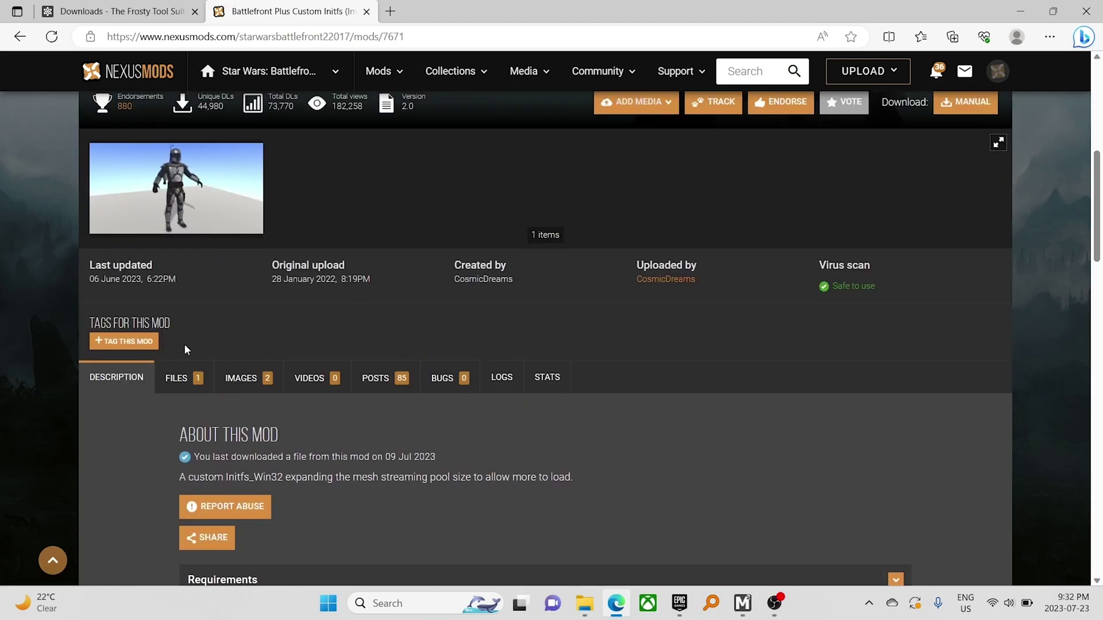
Preview the contents of the mesh fix's main file named "latest"
click(191, 391)
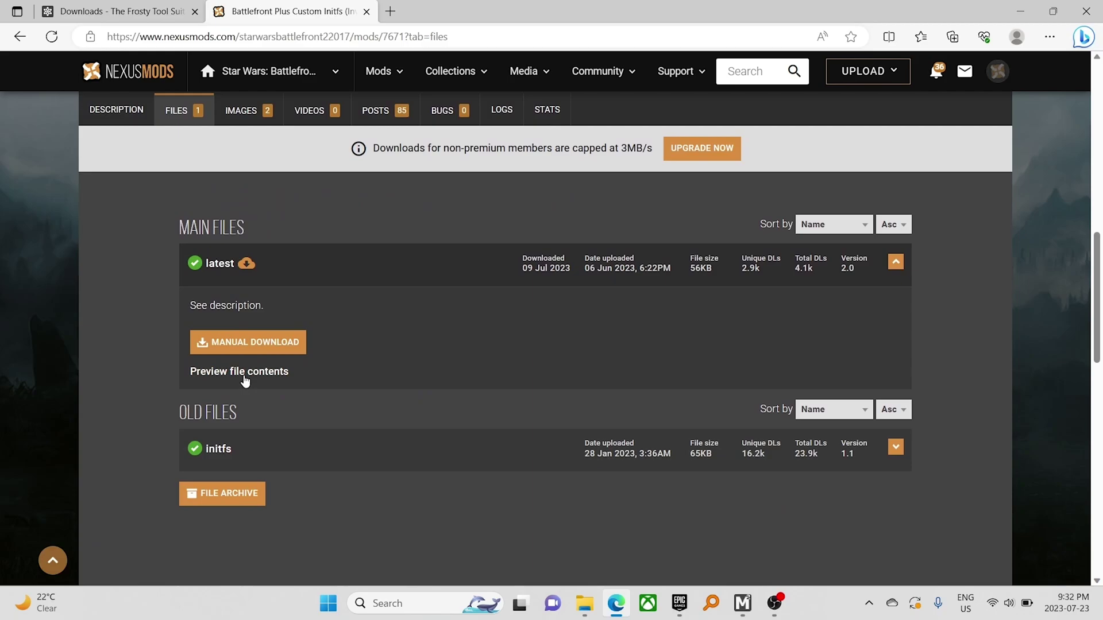
click(243, 374)
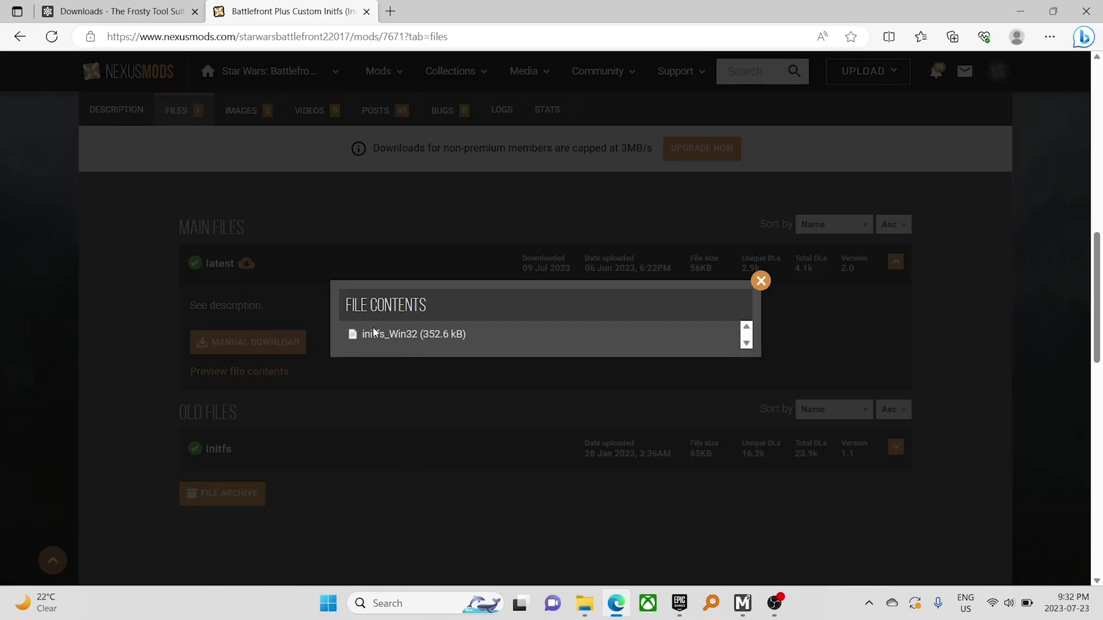
click(758, 283)
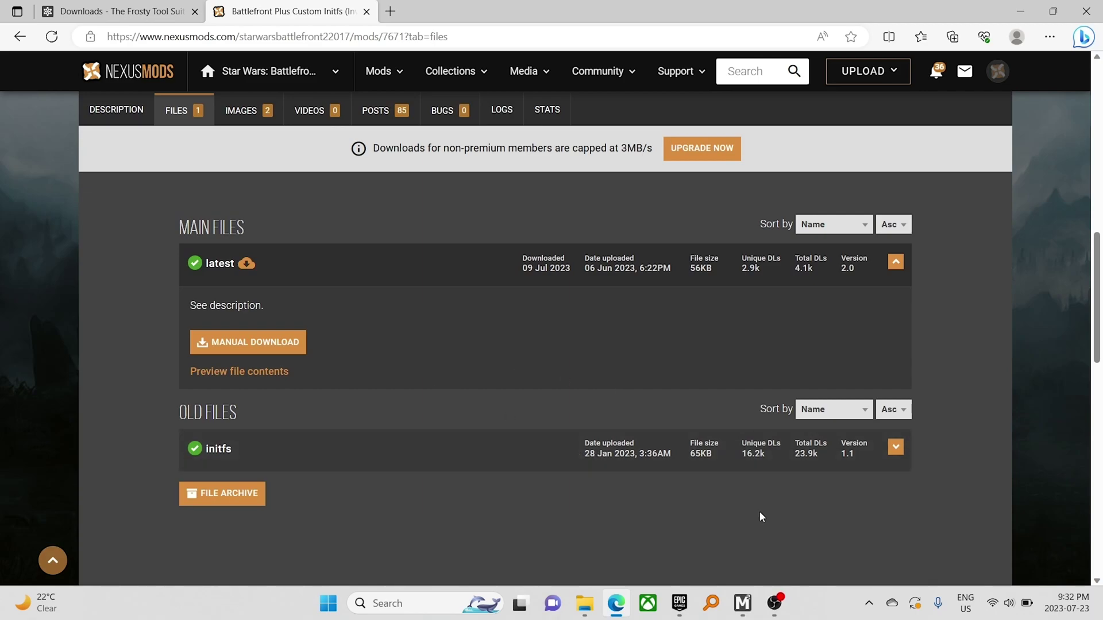
Switch to Everything, search the computer for initfs_win32, shorten the search to initfs, and return to the browser
click(718, 606)
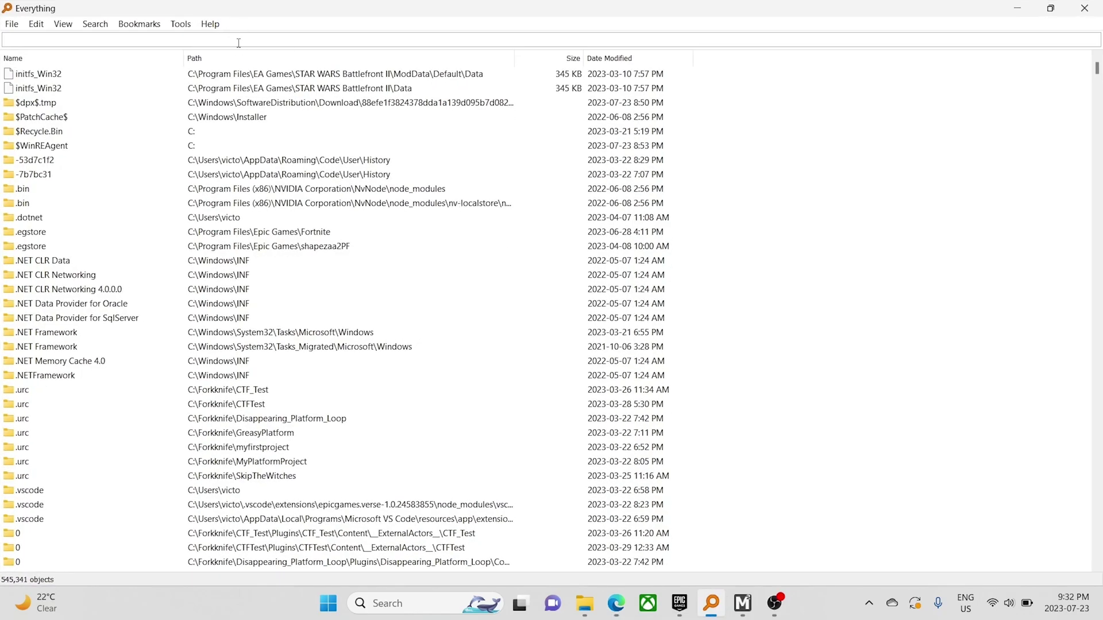
text(initfs)
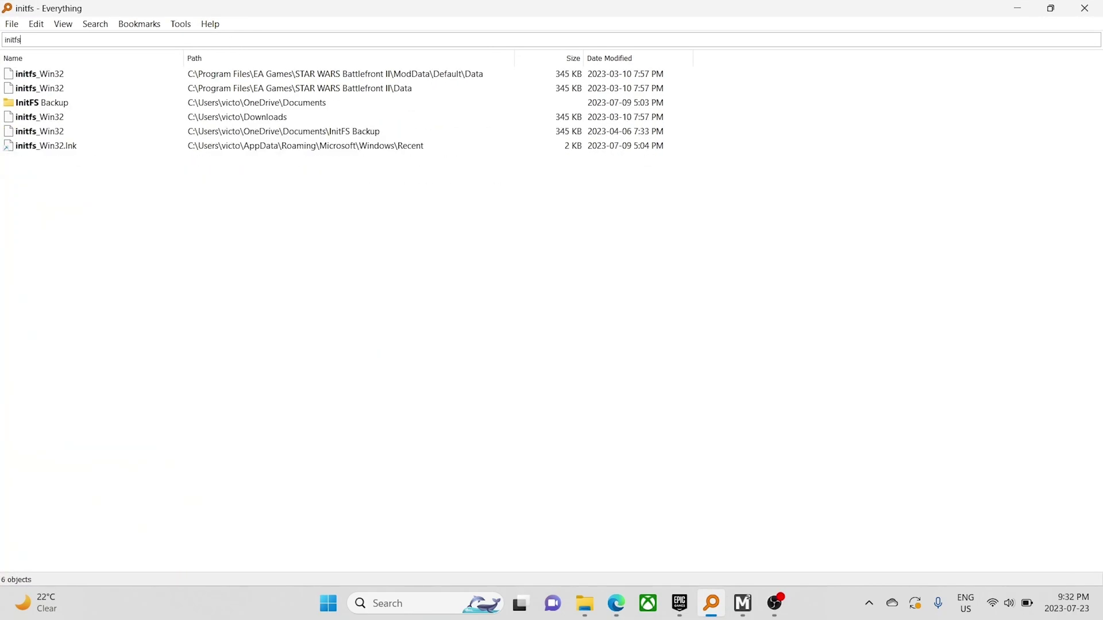
text(_win32)
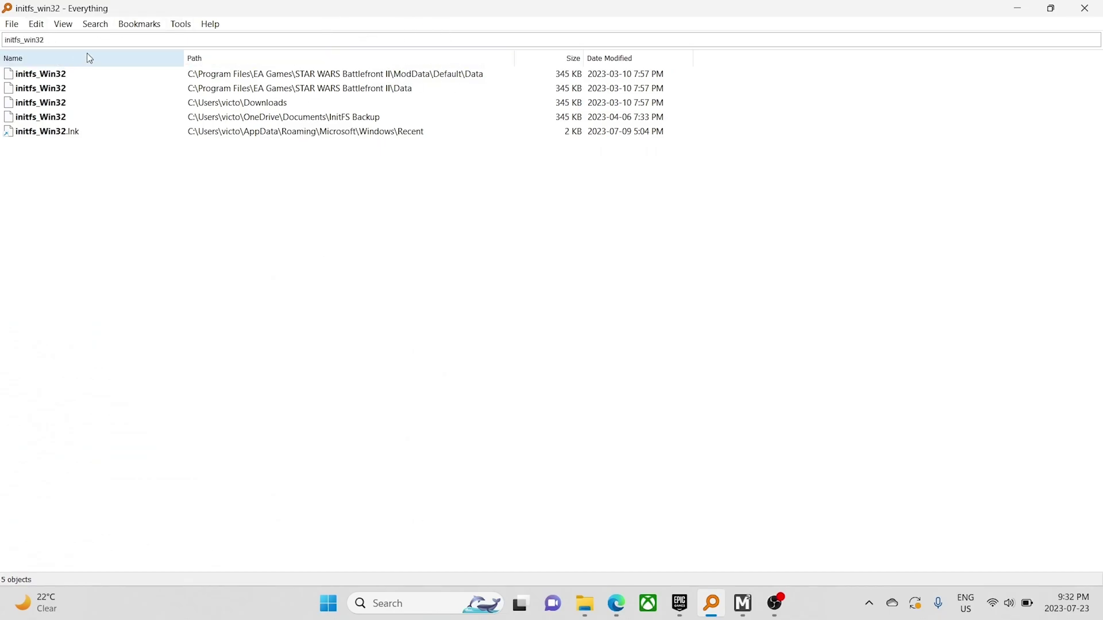
key(BackSpace)
key(BackSpace)
key(BackSpace)
key(BackSpace)
key(BackSpace)
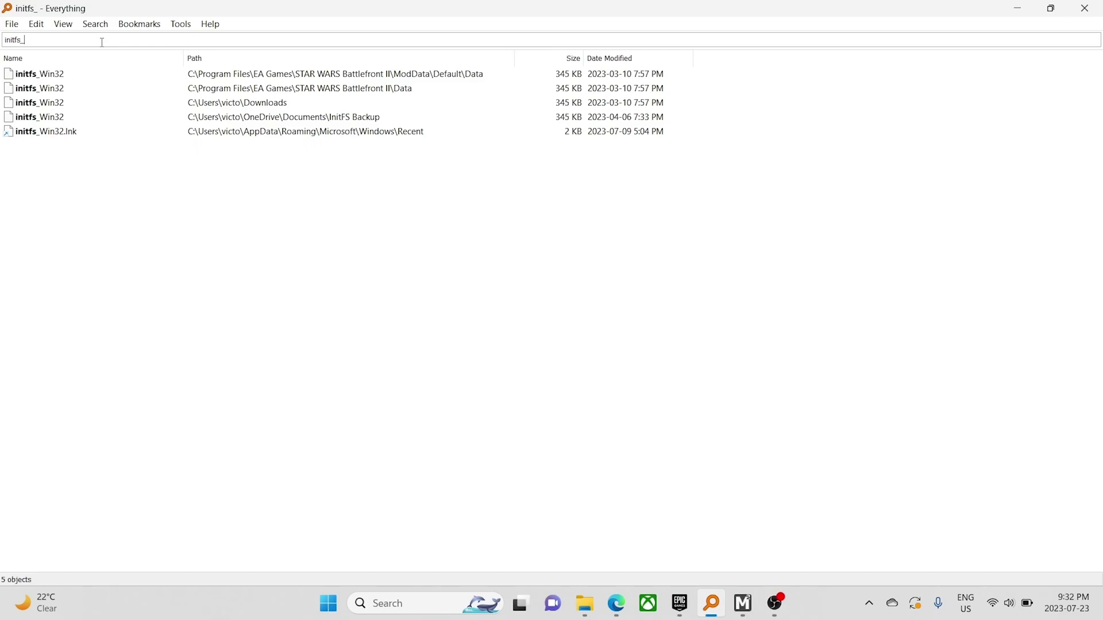
key(BackSpace)
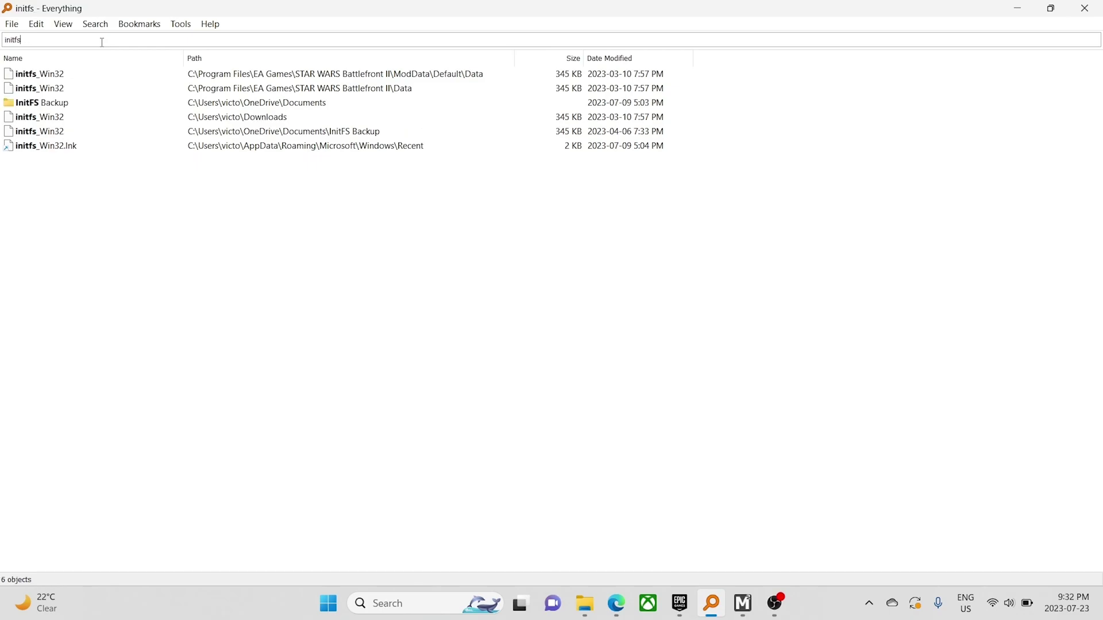
click(1093, 14)
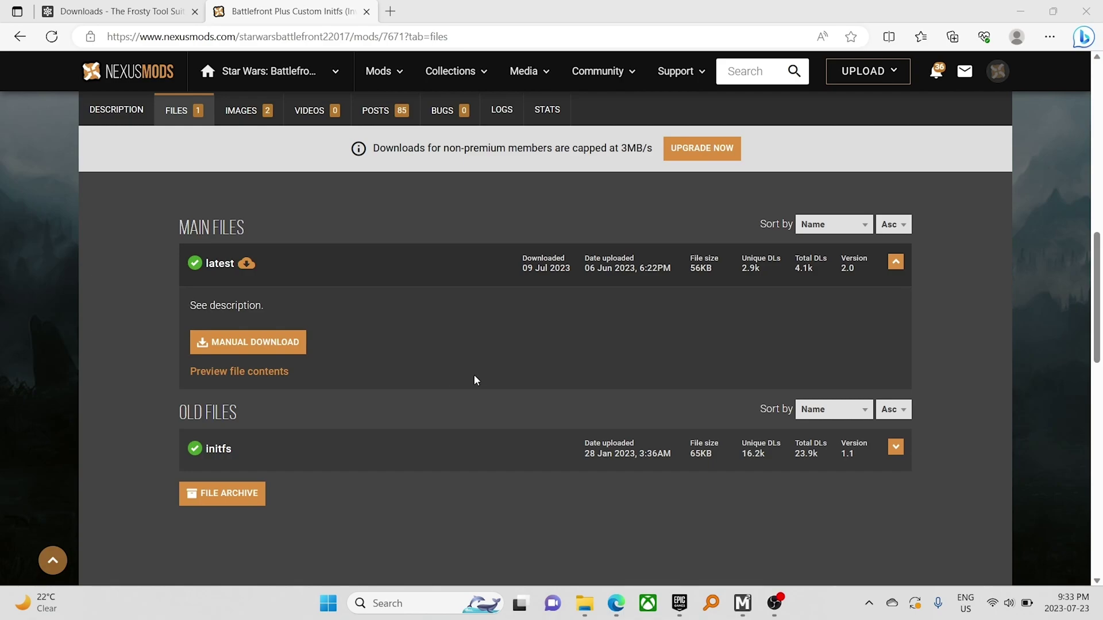
click(537, 366)
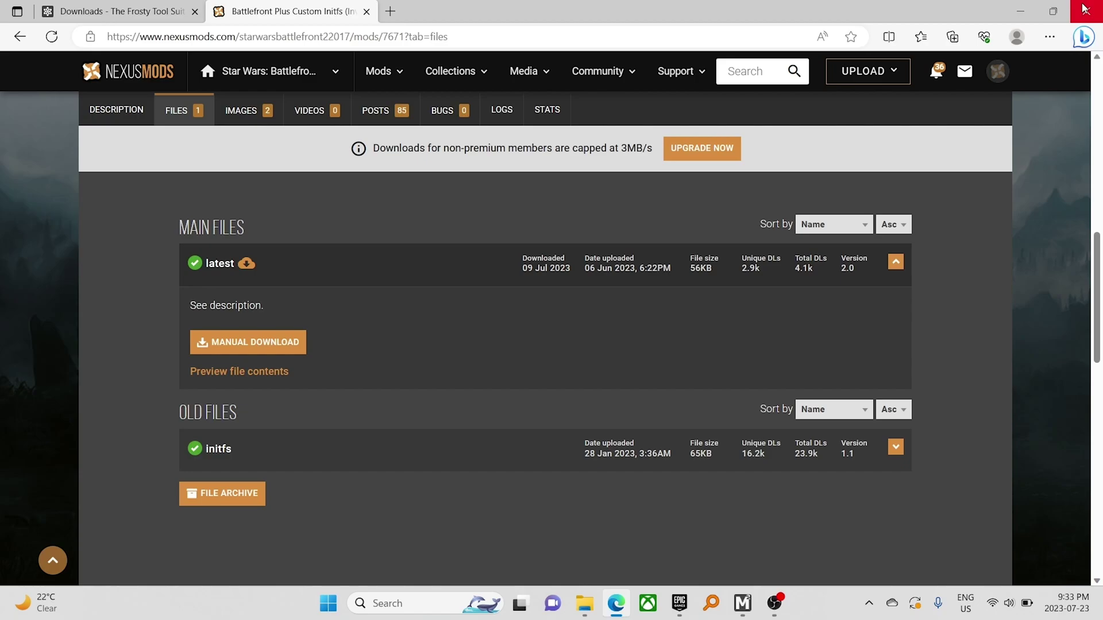
Download the Mod Limit Fixer linked on the Battlefront 2022 description page and keep ModLimitFixer.exe despite the SmartScreen warning
key(alt+Left)
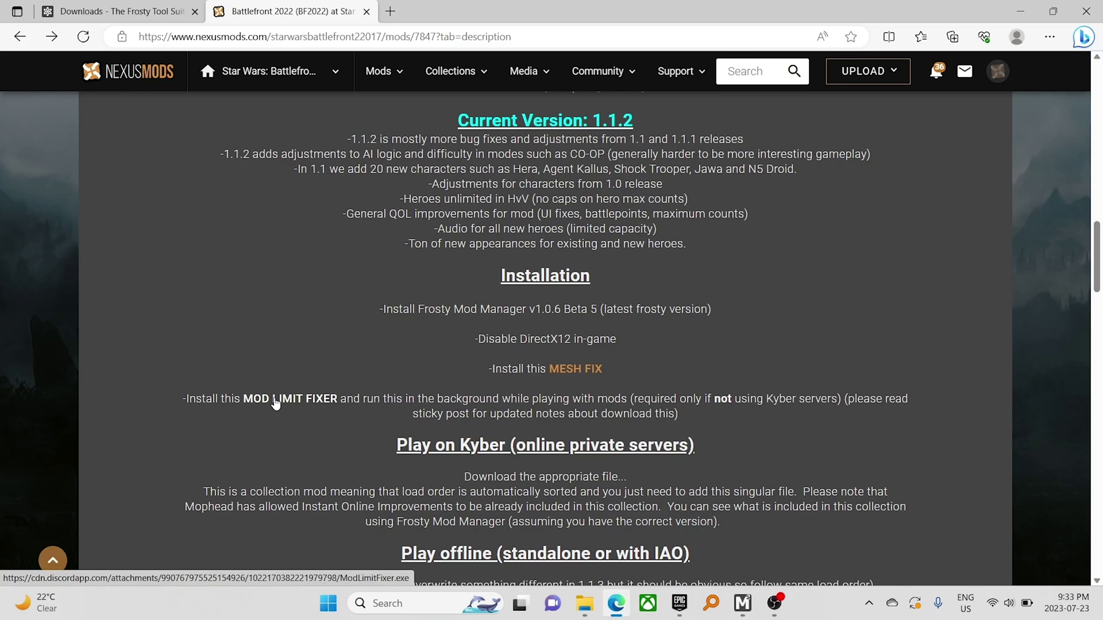
click(274, 401)
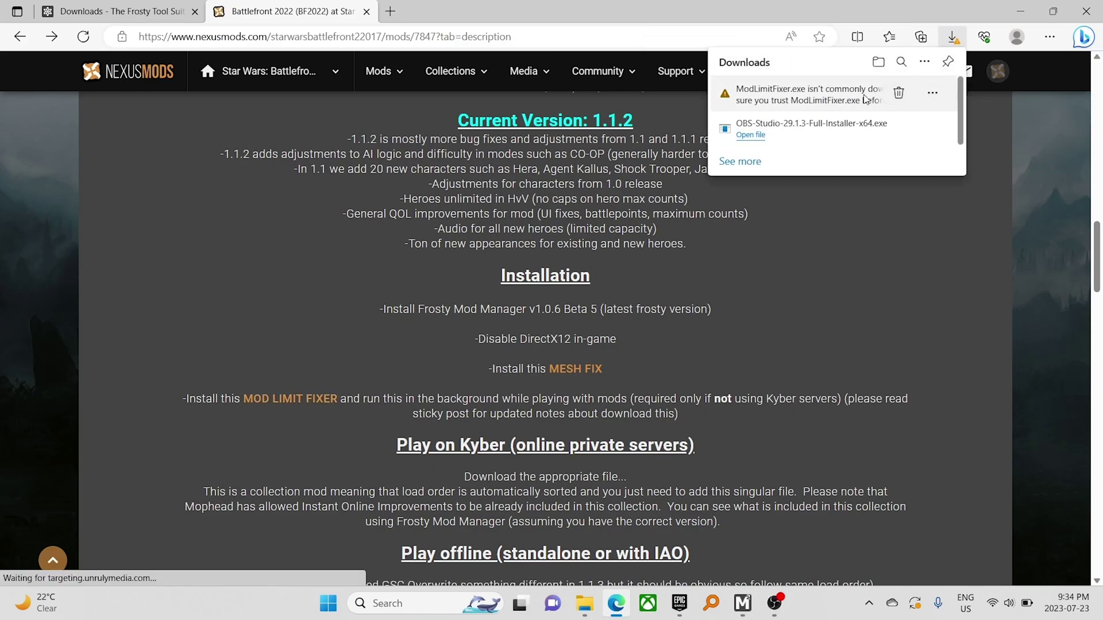
click(930, 95)
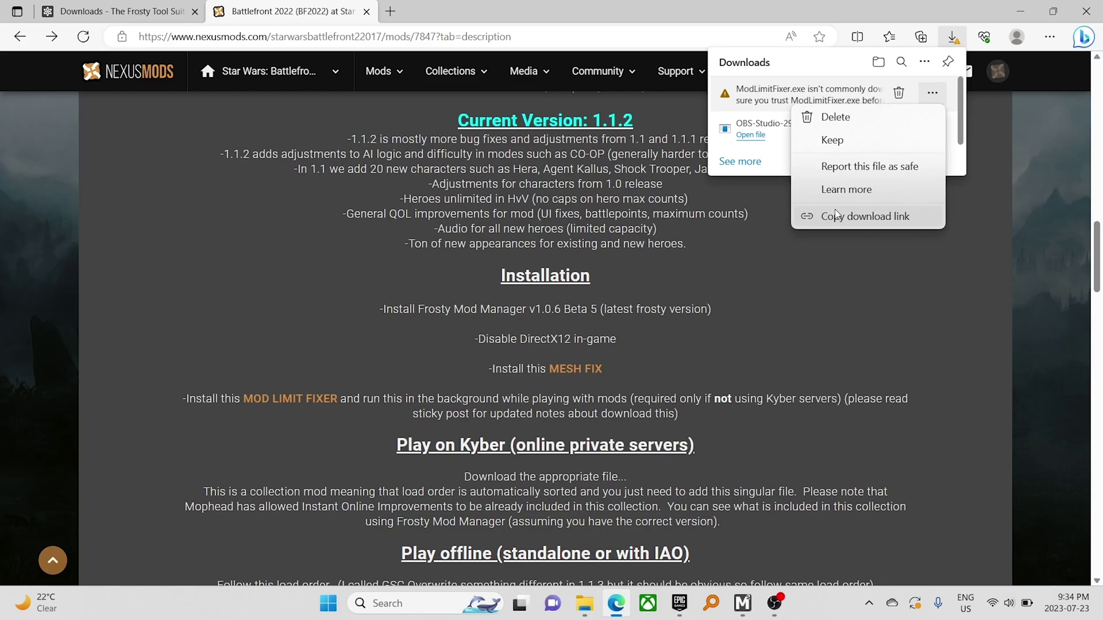
click(834, 141)
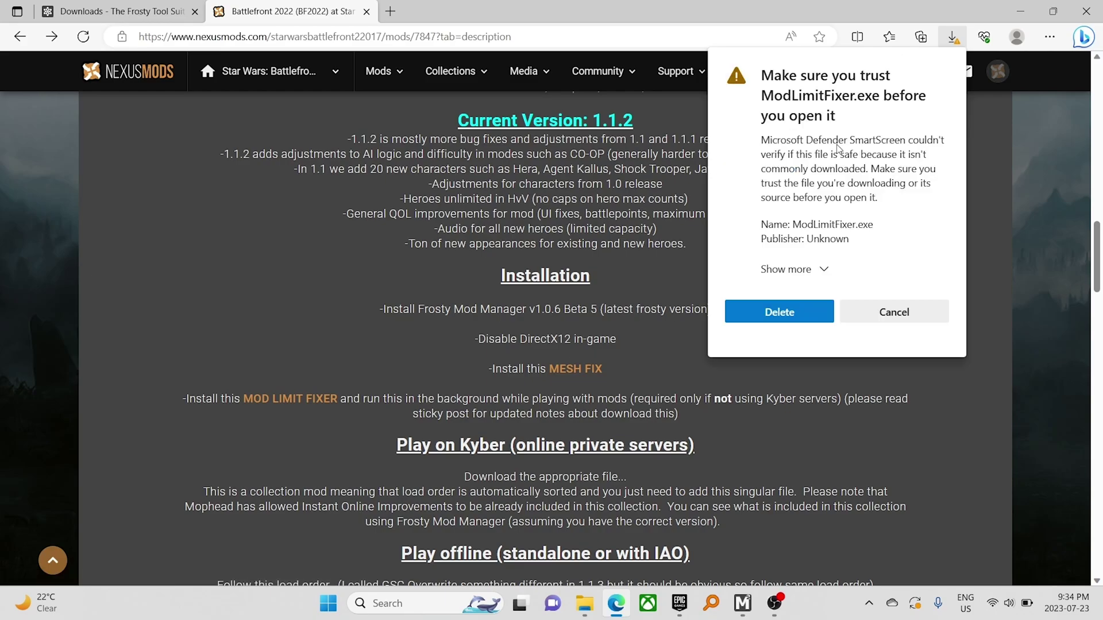
click(824, 270)
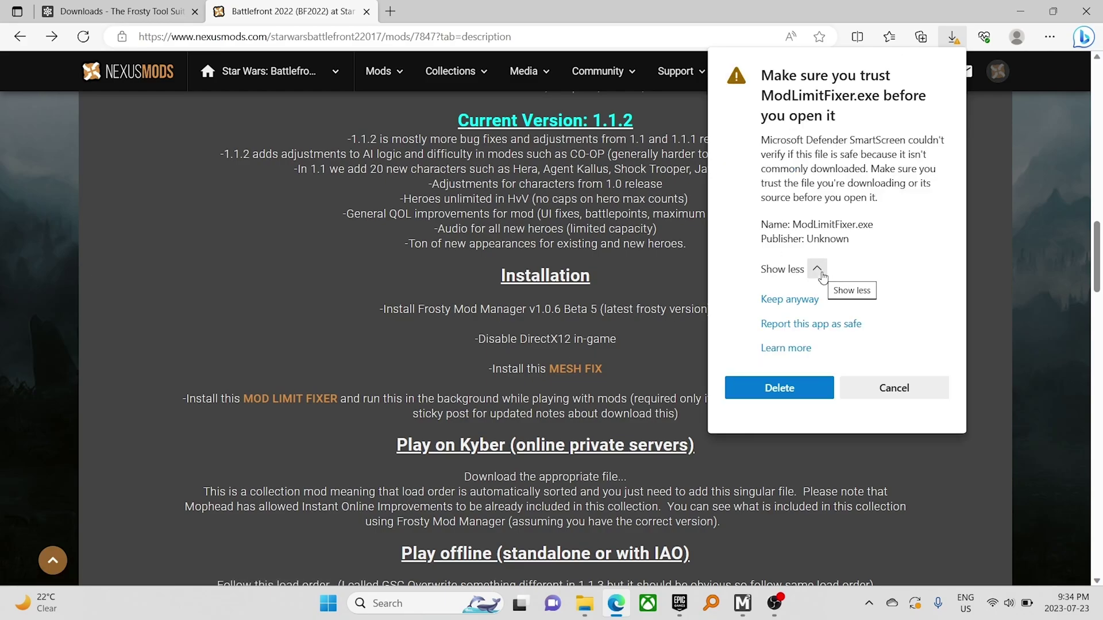
click(801, 299)
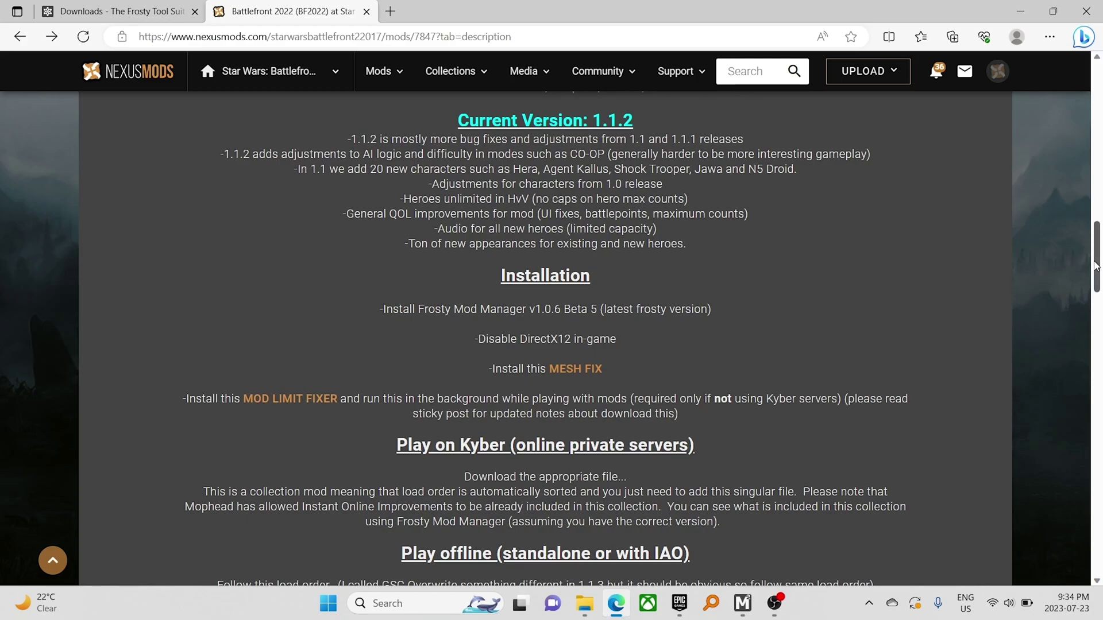
Minimize the browser showing the Battlefront 2022 installation instructions and close Frosty Mod Manager
drag(1095, 265, 1096, 270)
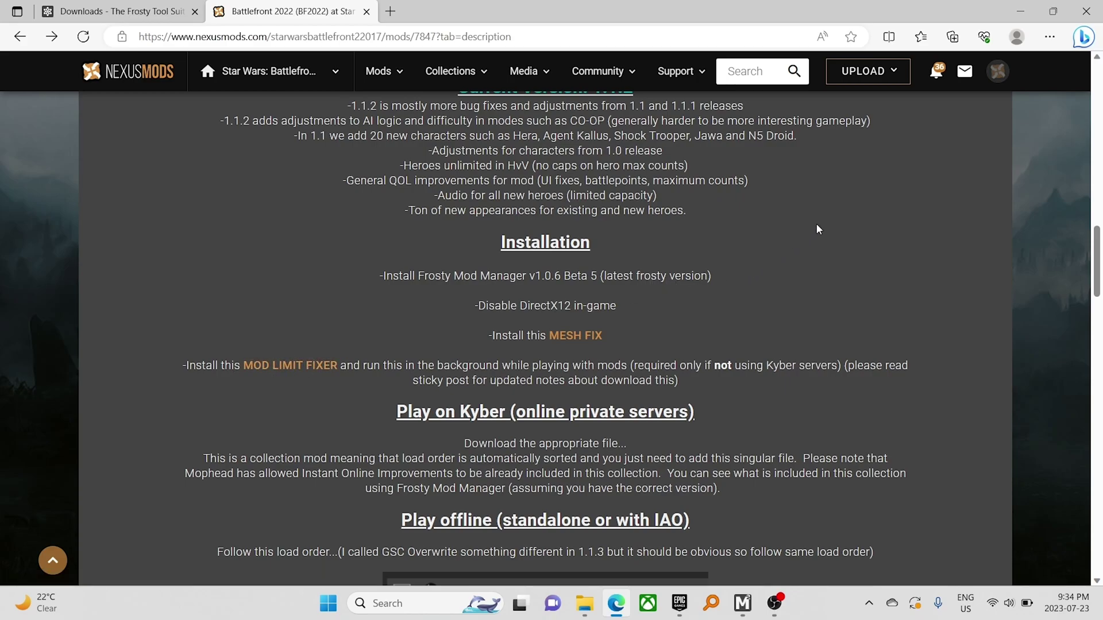
click(1025, 11)
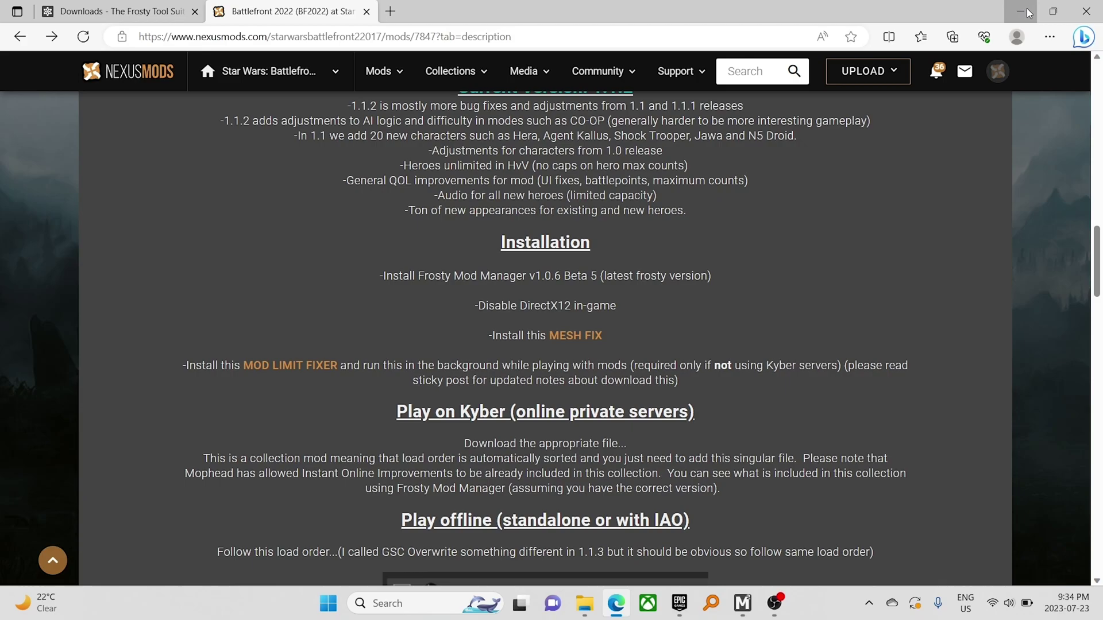
drag(616, 88, 711, 40)
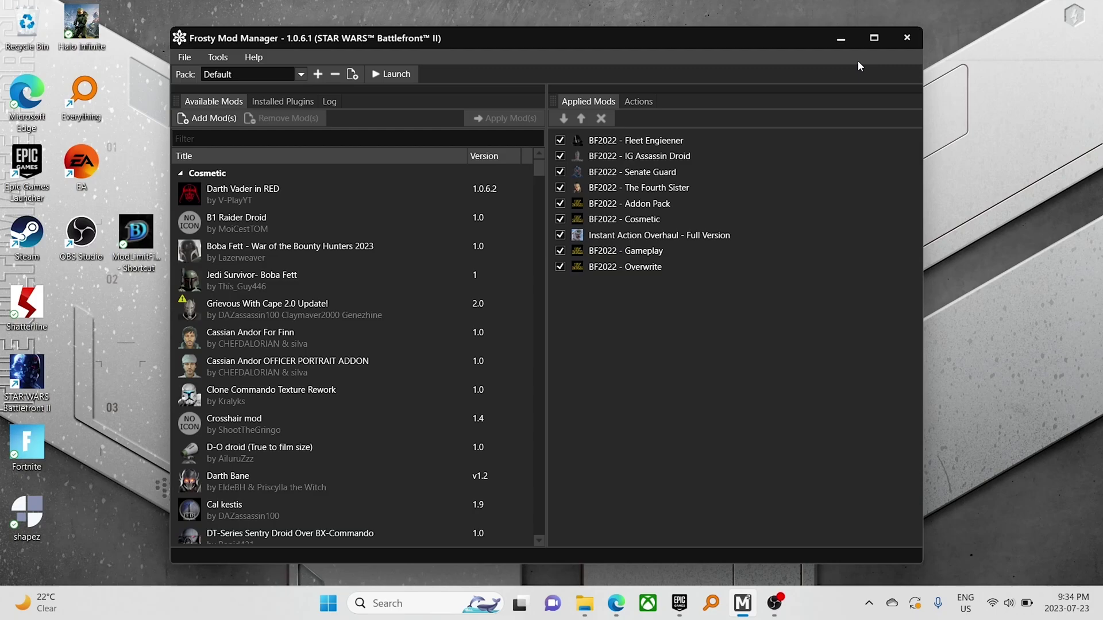
click(906, 39)
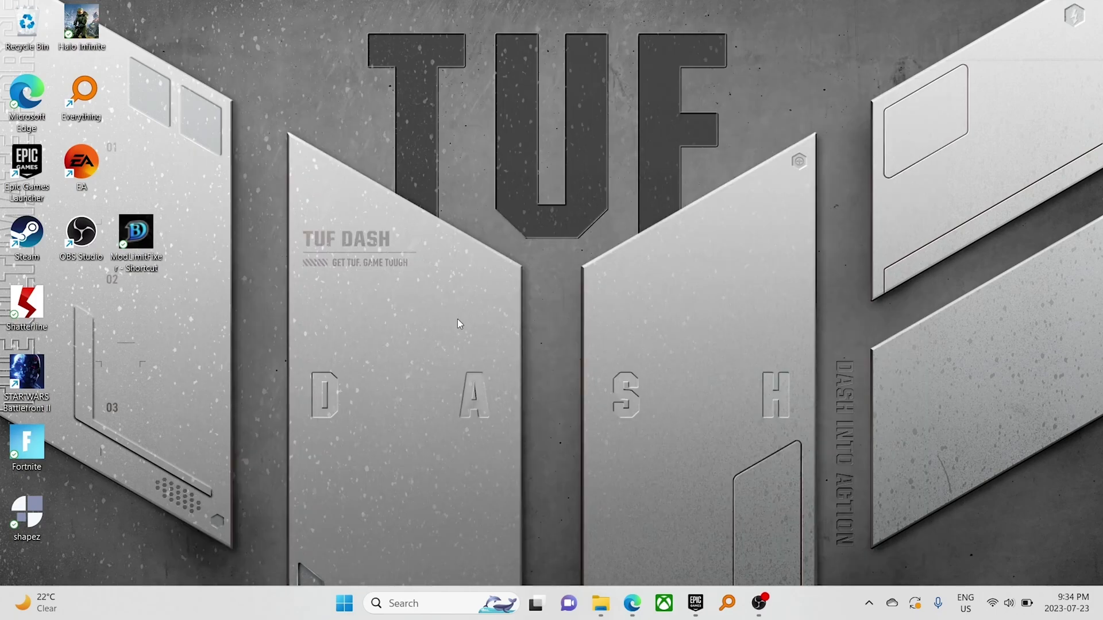
Start Mod Limit Fixer from its desktop shortcut and launch STAR WARS Battlefront II from the Epic Games Launcher library
double_click(146, 239)
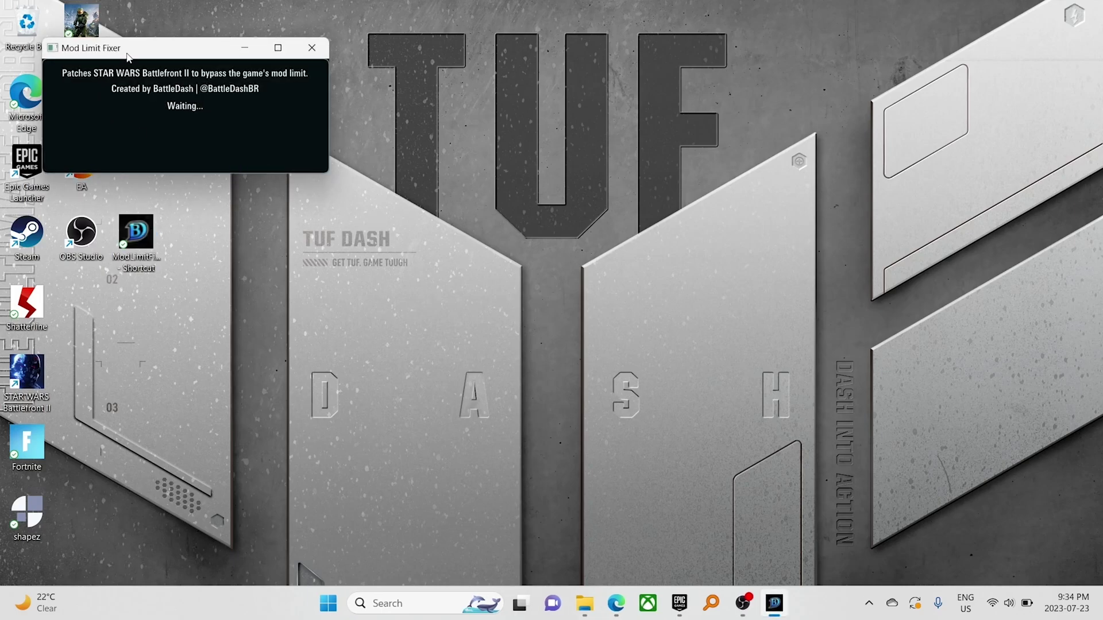
drag(165, 54, 390, 57)
click(734, 324)
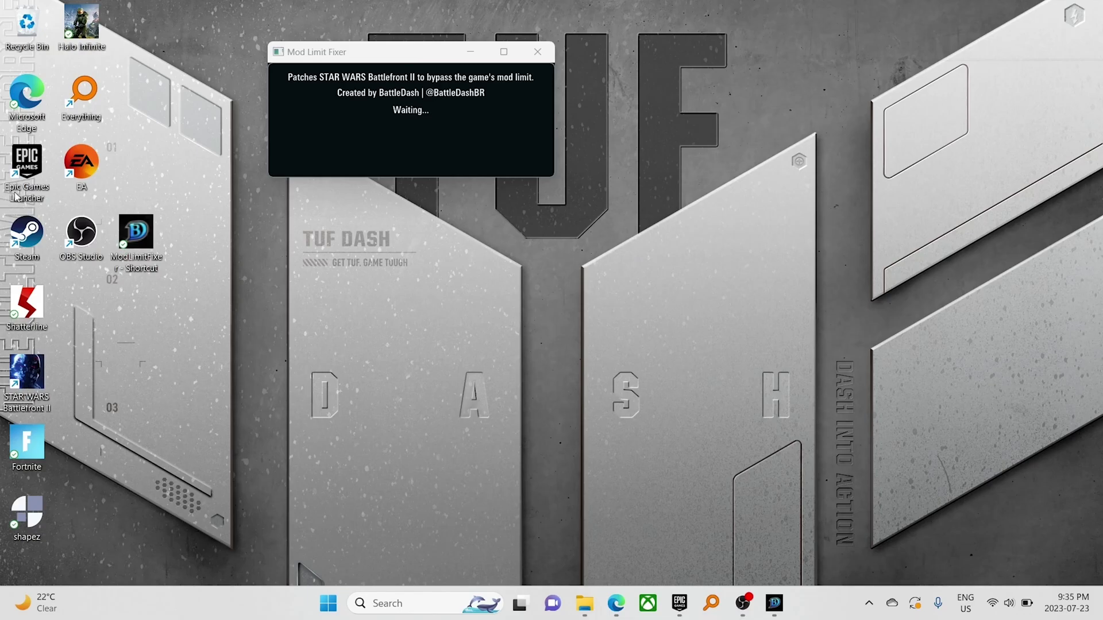
double_click(32, 182)
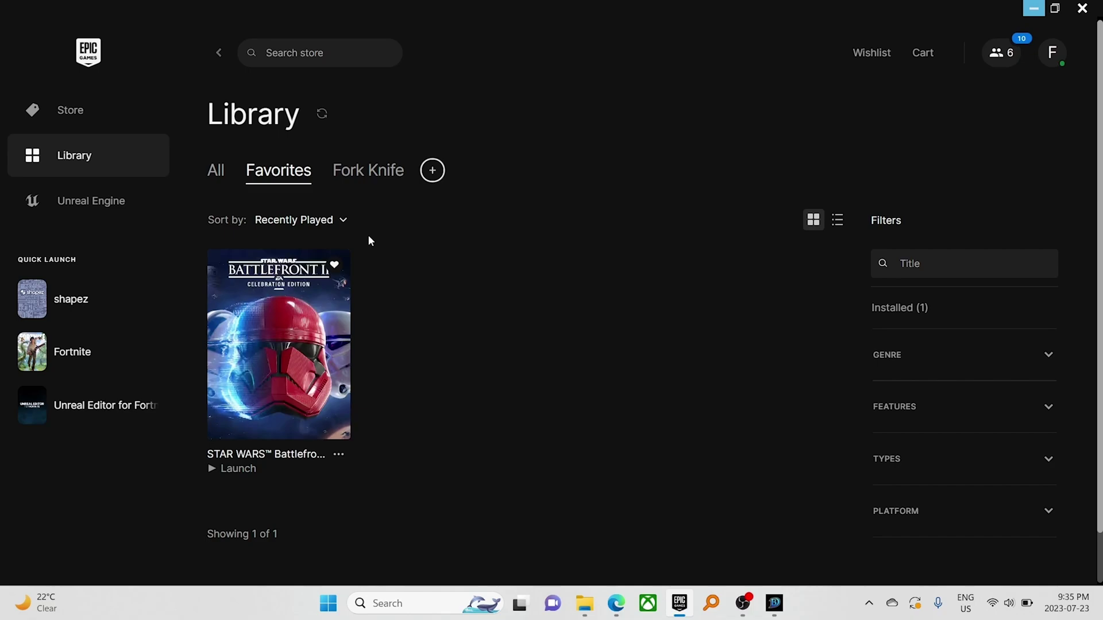
click(233, 468)
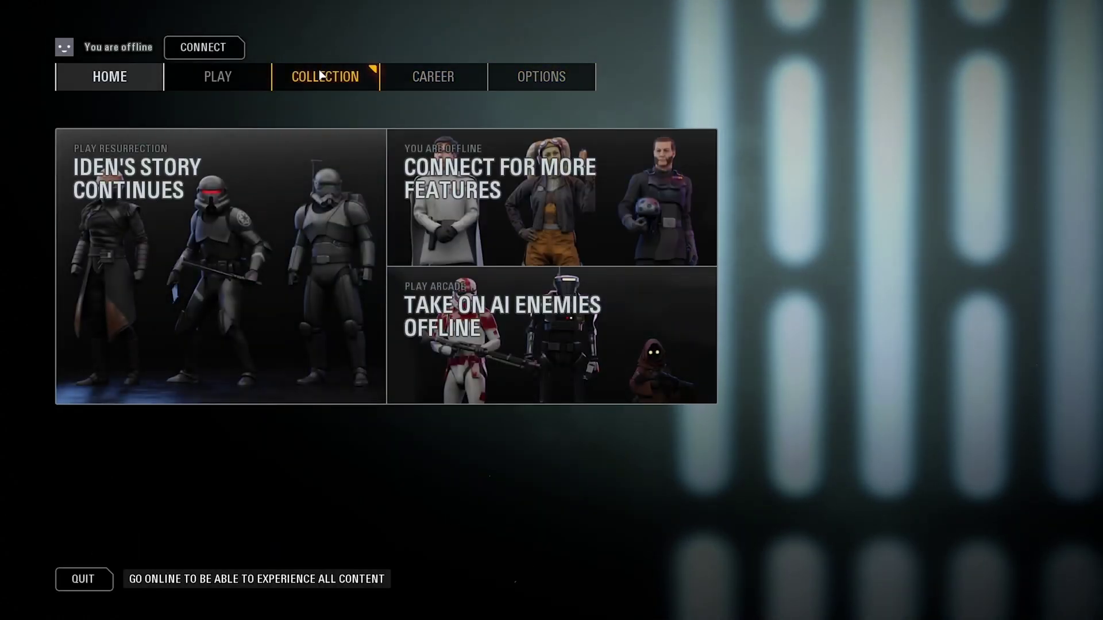
View Cad Bane, General Grievous, Din Djarin and Imperial Crosshair in the game's hero collection and return to the home screen
click(305, 79)
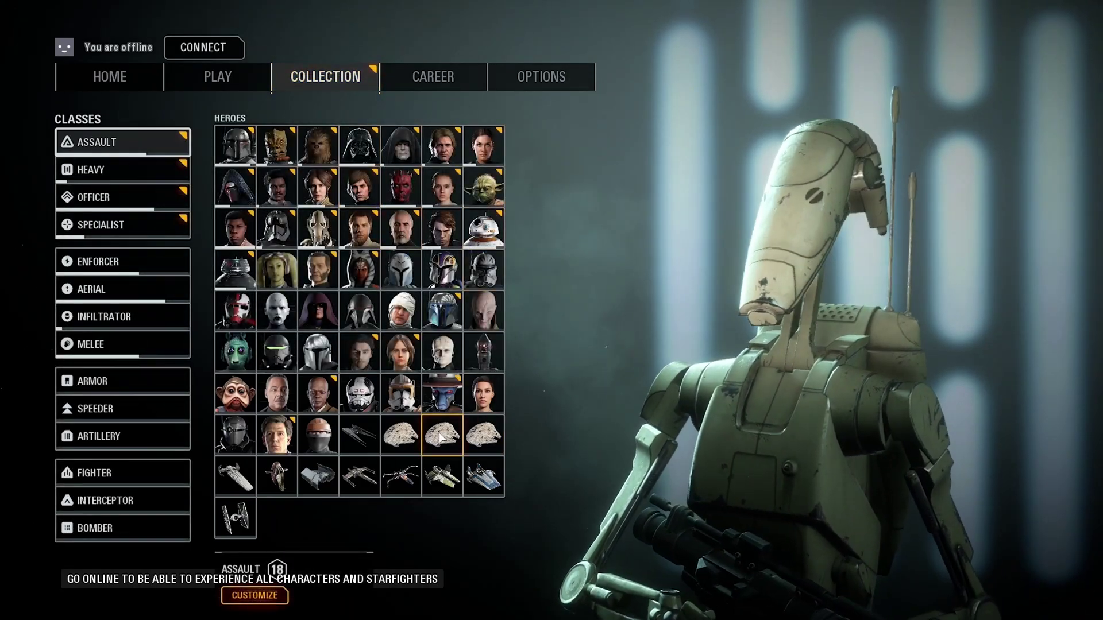
click(430, 399)
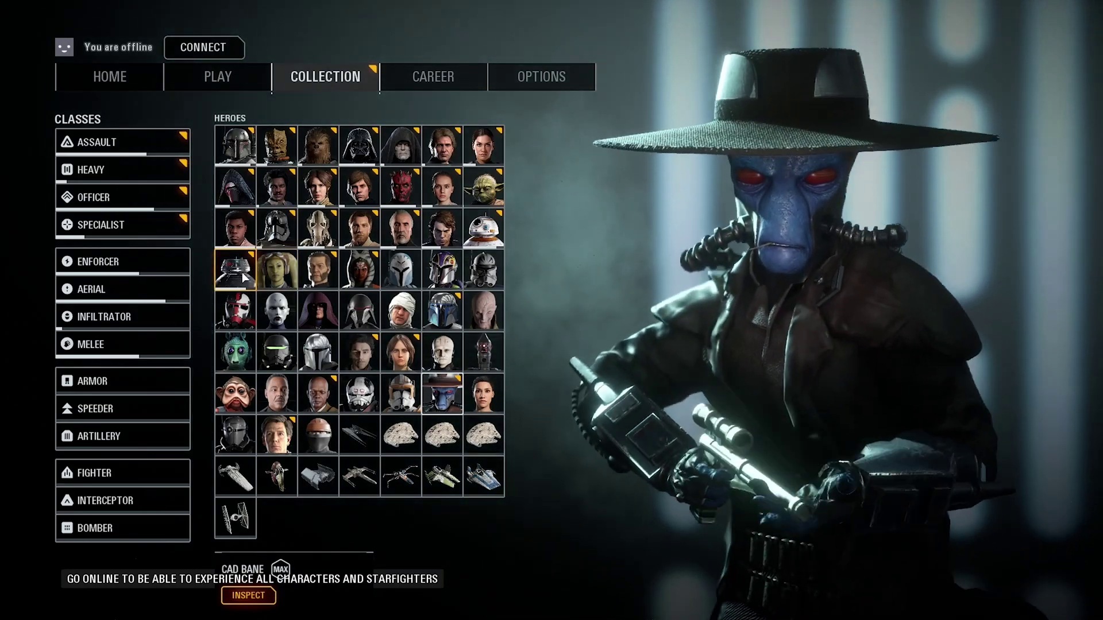
click(317, 228)
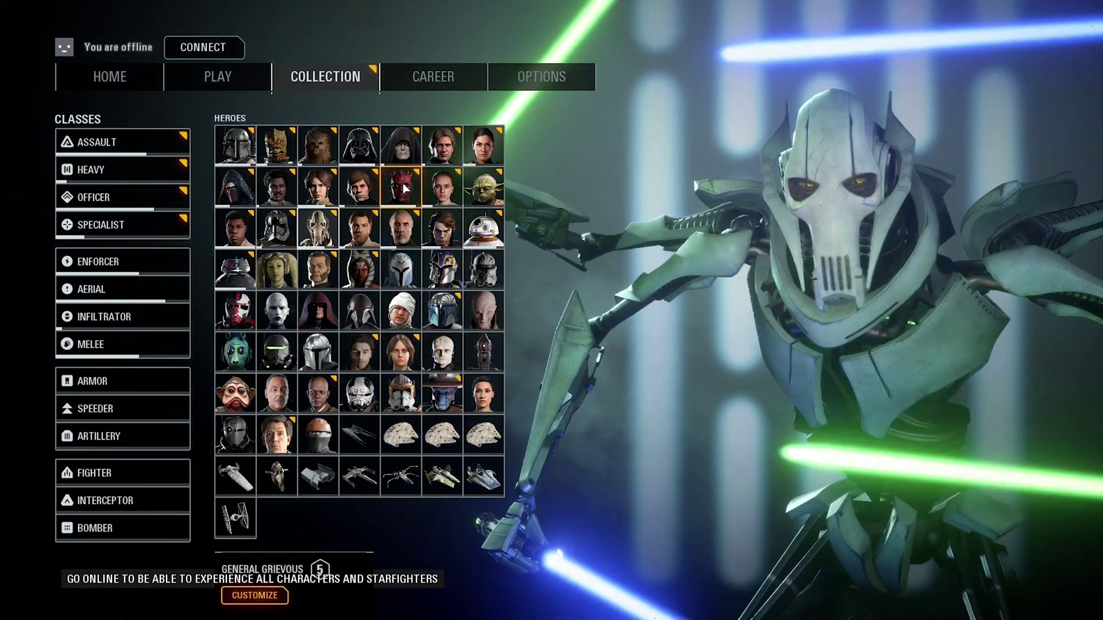
click(308, 366)
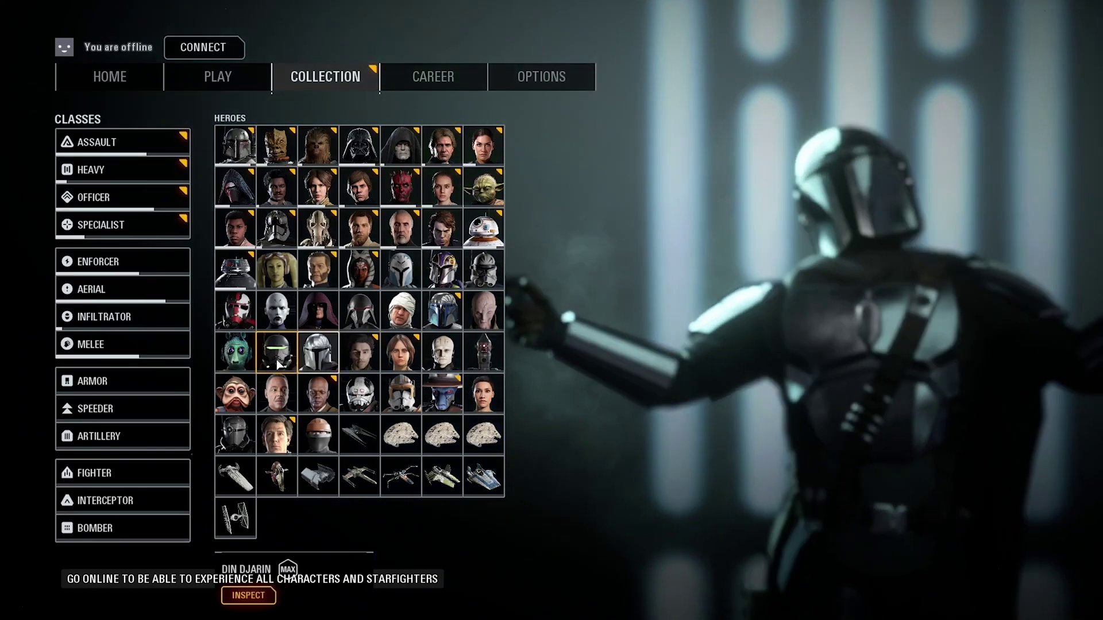
click(278, 366)
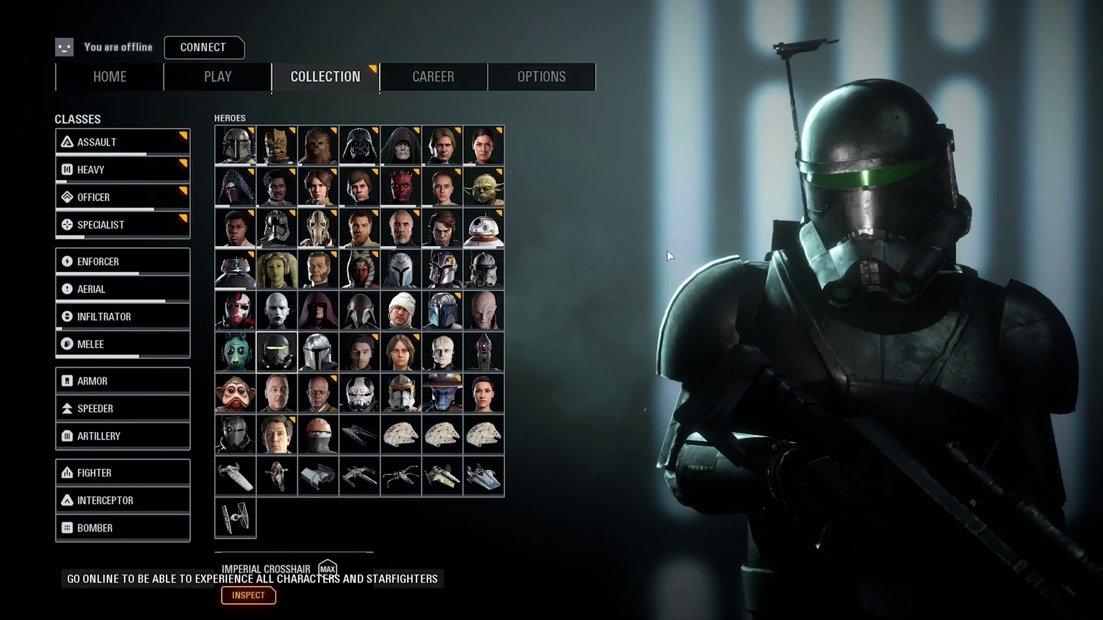
key(Escape)
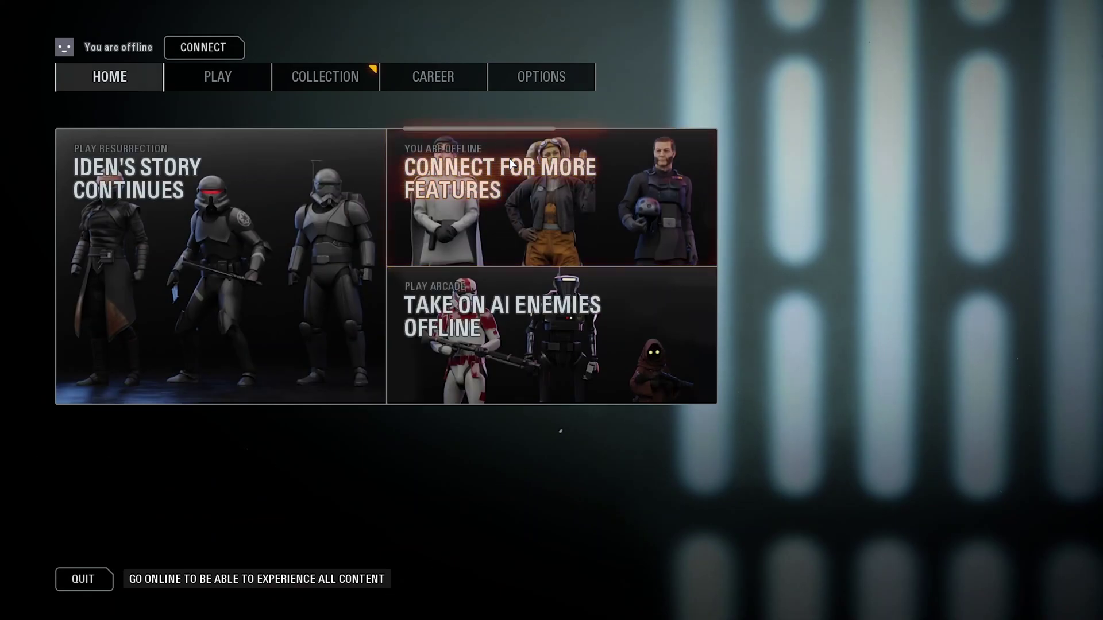
Quit the game and close the Epic Games Launcher and Mod Limit Fixer windows
key(Escape)
click(520, 381)
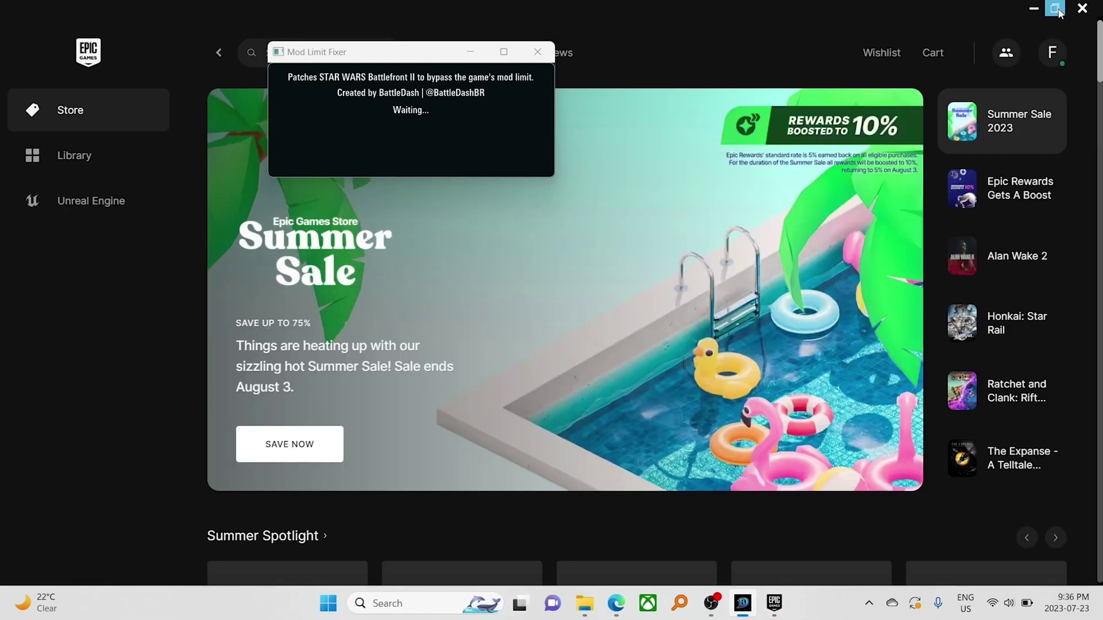
click(1079, 10)
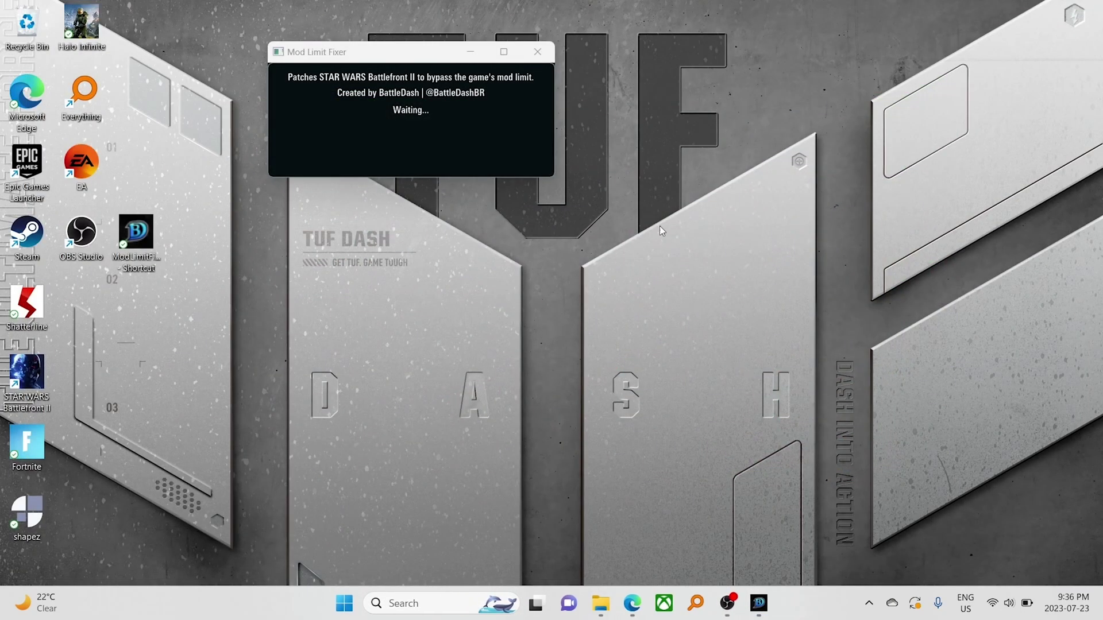
click(539, 53)
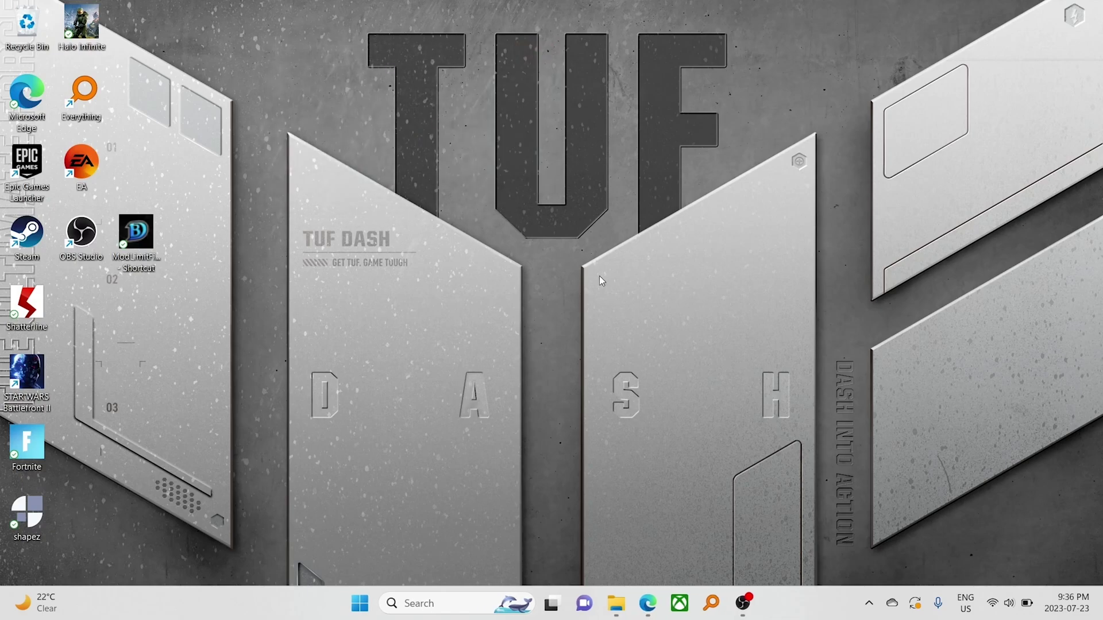